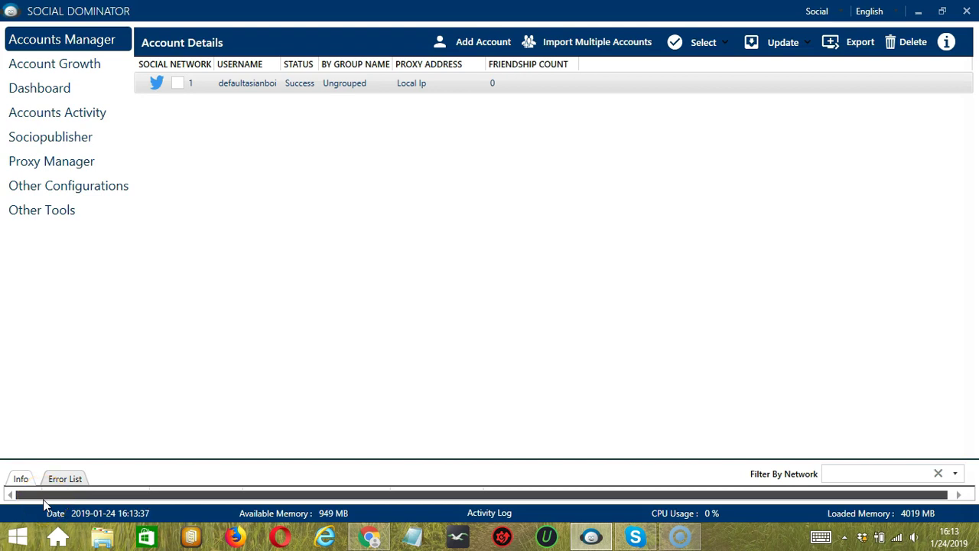
Open the Twitter account's Follow activity configuration from Accounts Manager via Go to Tools
{"action": "left_click", "coordinate": [59, 485]}
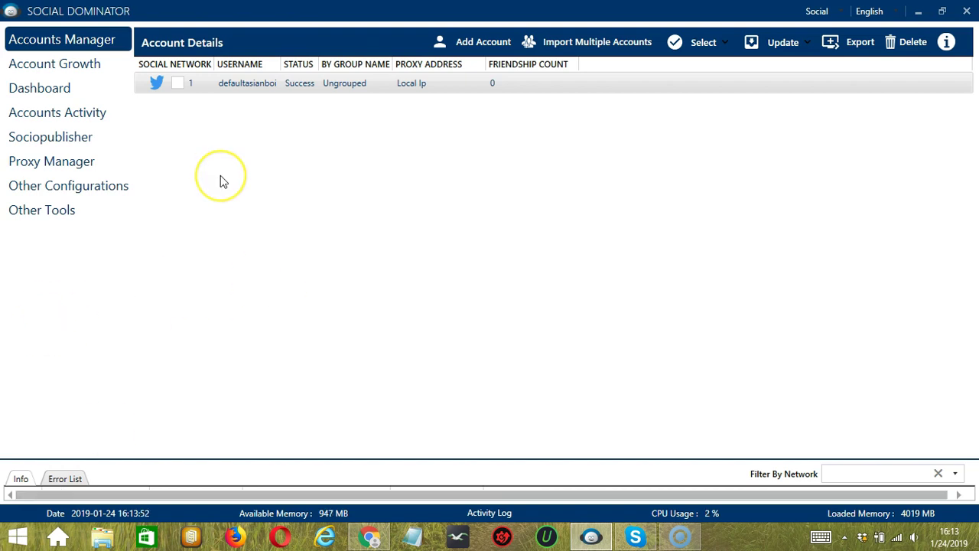
{"action": "left_click", "coordinate": [236, 84]}
{"action": "right_click", "coordinate": [236, 84]}
{"action": "left_click", "coordinate": [162, 160]}
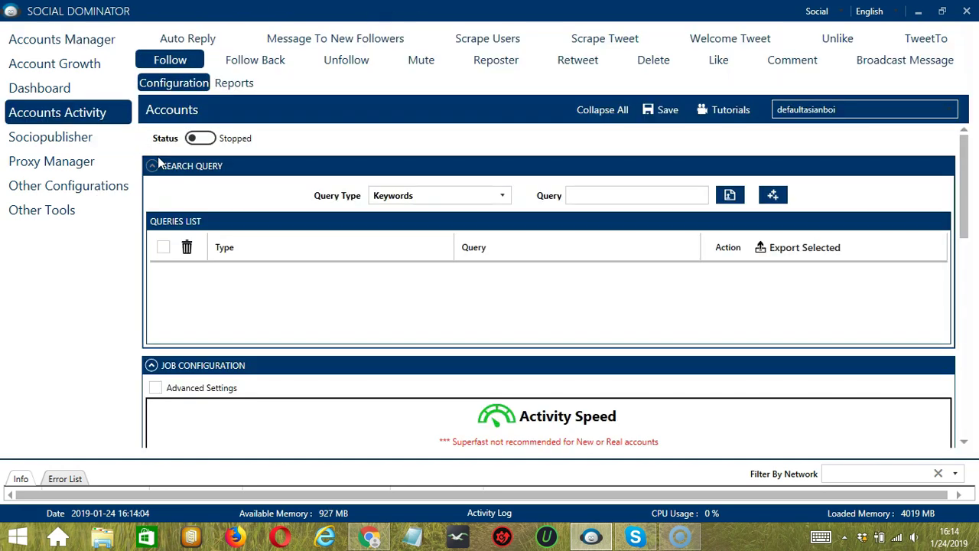
{"action": "left_click", "coordinate": [157, 61]}
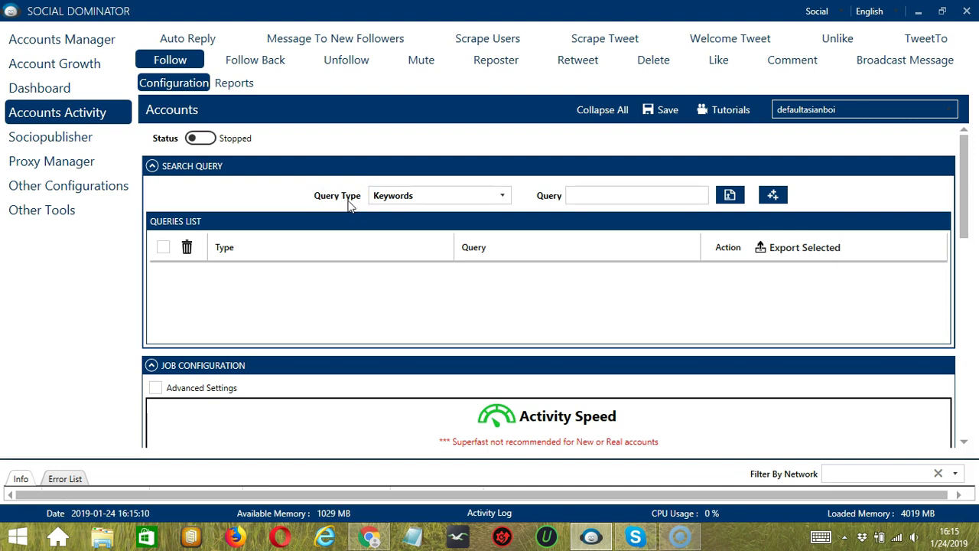
{"action": "left_click", "coordinate": [505, 196]}
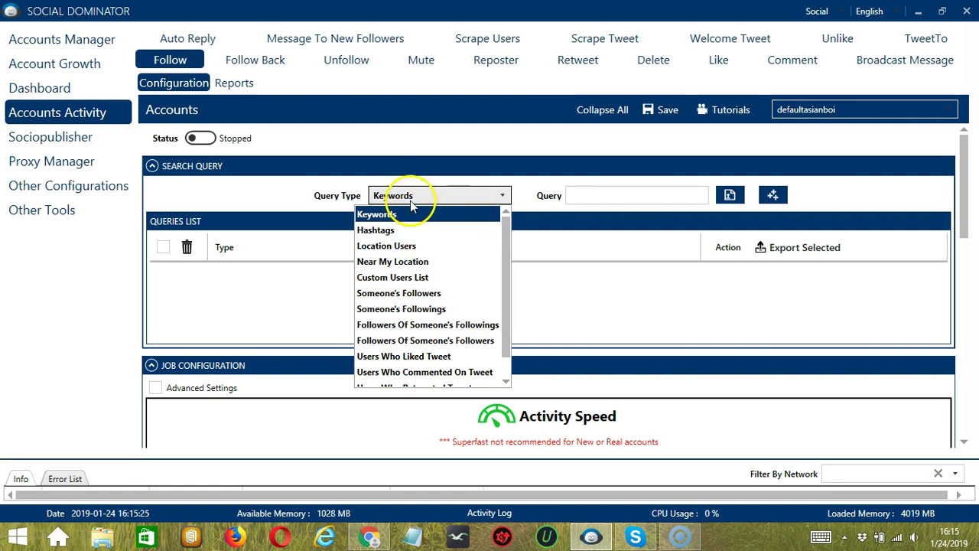
{"action": "left_click", "coordinate": [600, 195]}
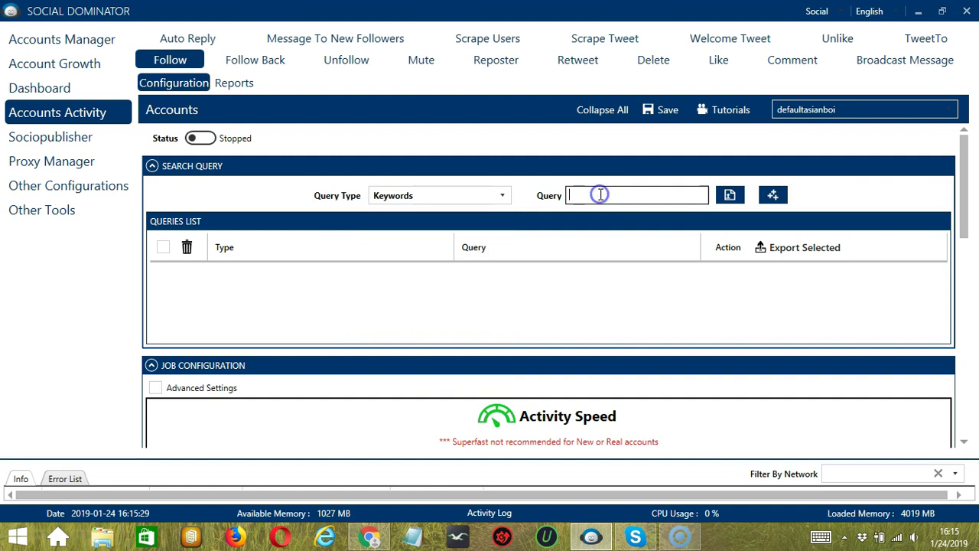
{"action": "left_click", "coordinate": [602, 198]}
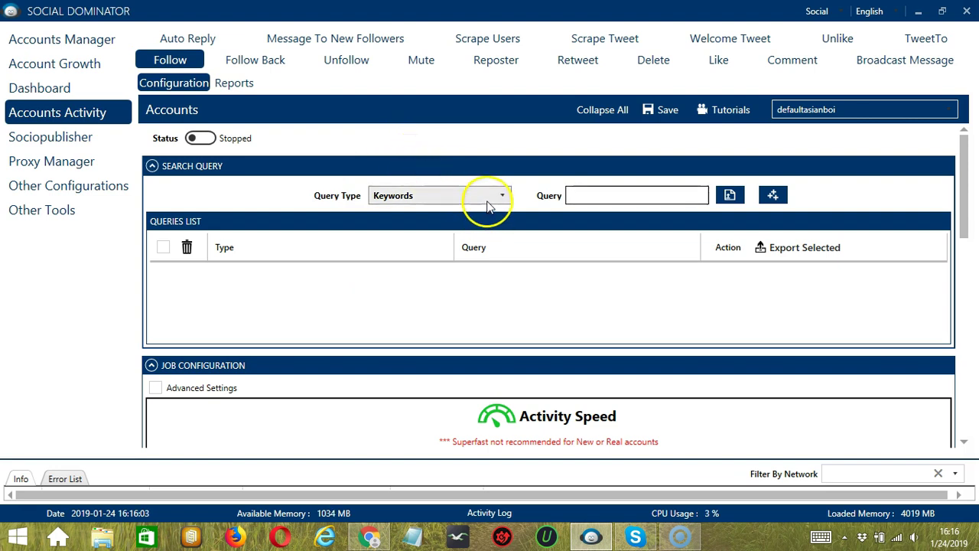
Add 'foodies' as a Keywords query and select it in the queries list
{"action": "left_click", "coordinate": [648, 195]}
{"action": "type", "text": "foodies"}
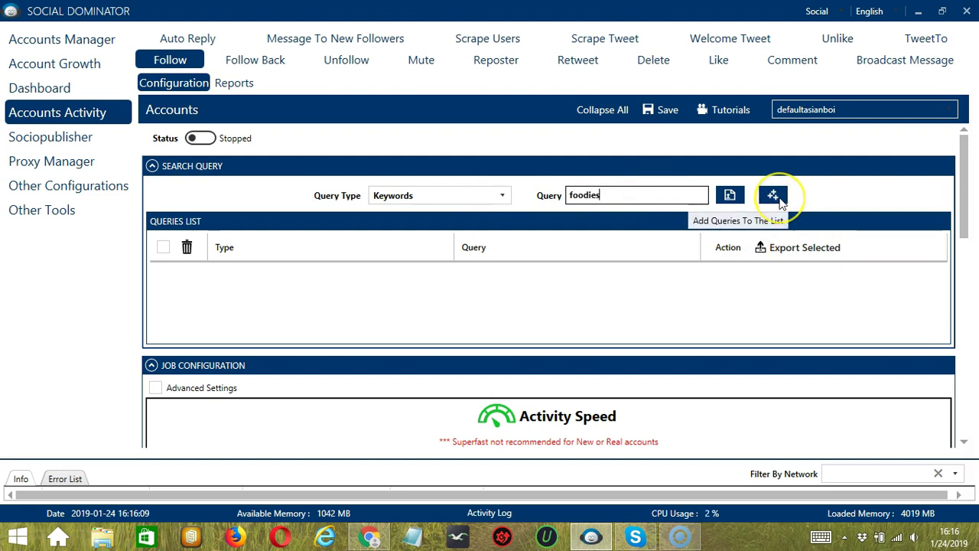
{"action": "left_click", "coordinate": [776, 198]}
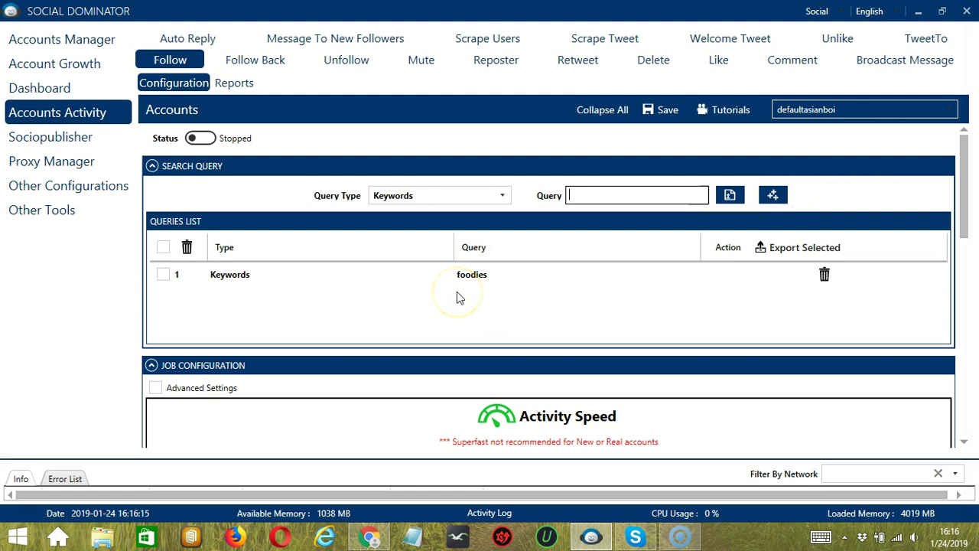
{"action": "left_click", "coordinate": [486, 292]}
{"action": "left_click", "coordinate": [478, 277]}
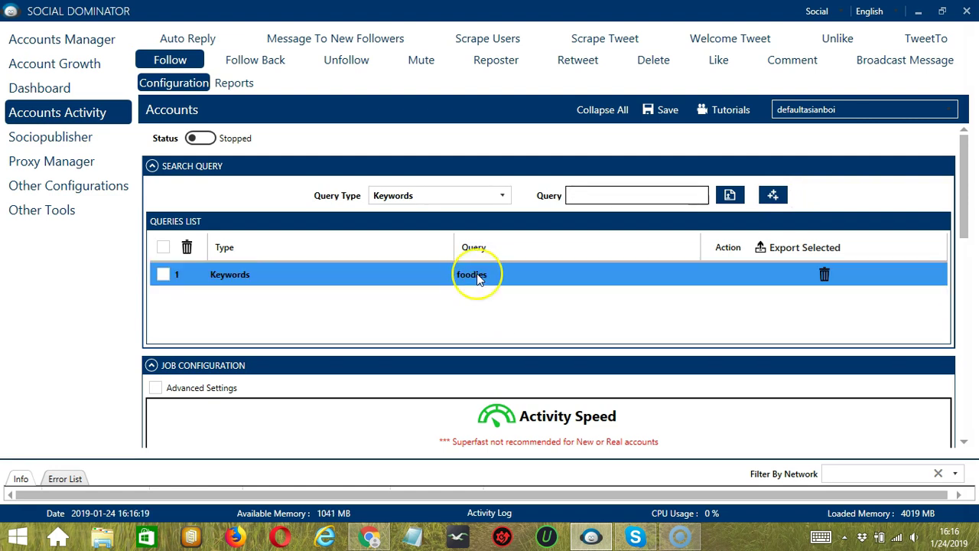
{"action": "left_click", "coordinate": [482, 277]}
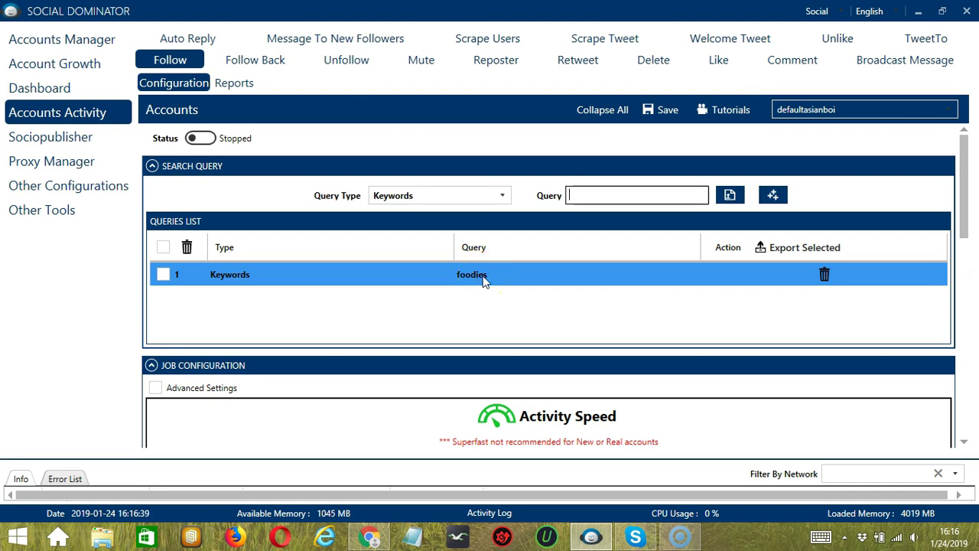
{"action": "left_click", "coordinate": [475, 270]}
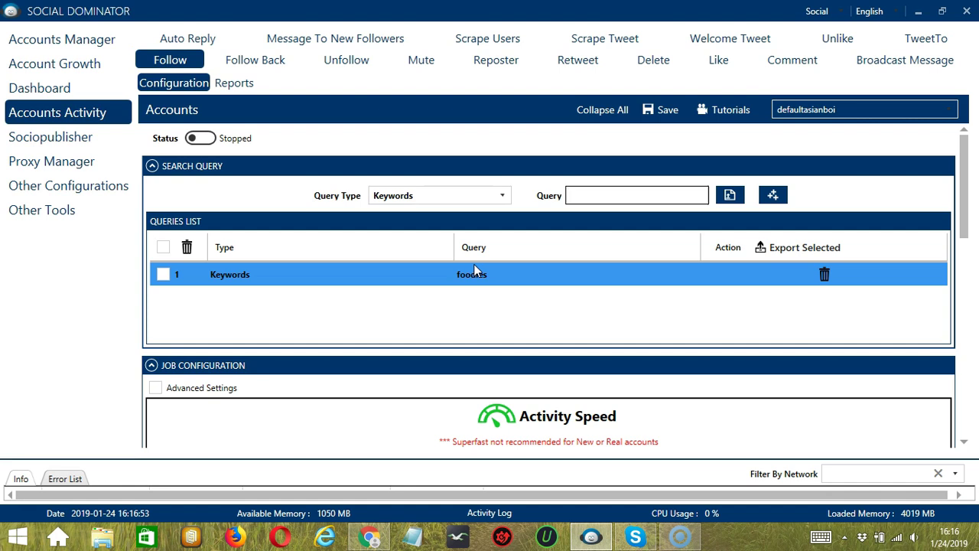
Add '#dogs' as a Hashtags query to the Follow queries list
{"action": "left_click", "coordinate": [473, 196]}
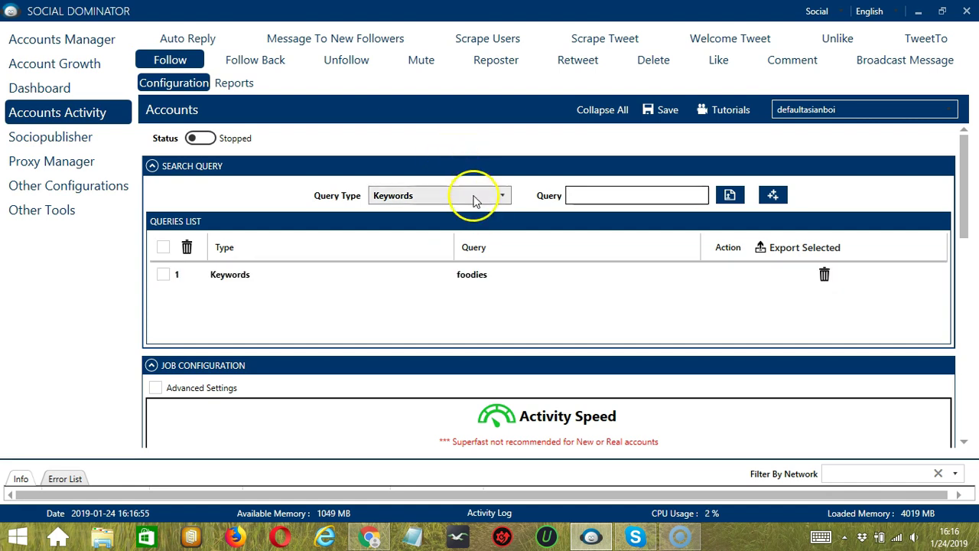
{"action": "left_click", "coordinate": [418, 228]}
{"action": "left_click", "coordinate": [623, 188]}
{"action": "type", "text": "#dogs"}
{"action": "left_click", "coordinate": [773, 196]}
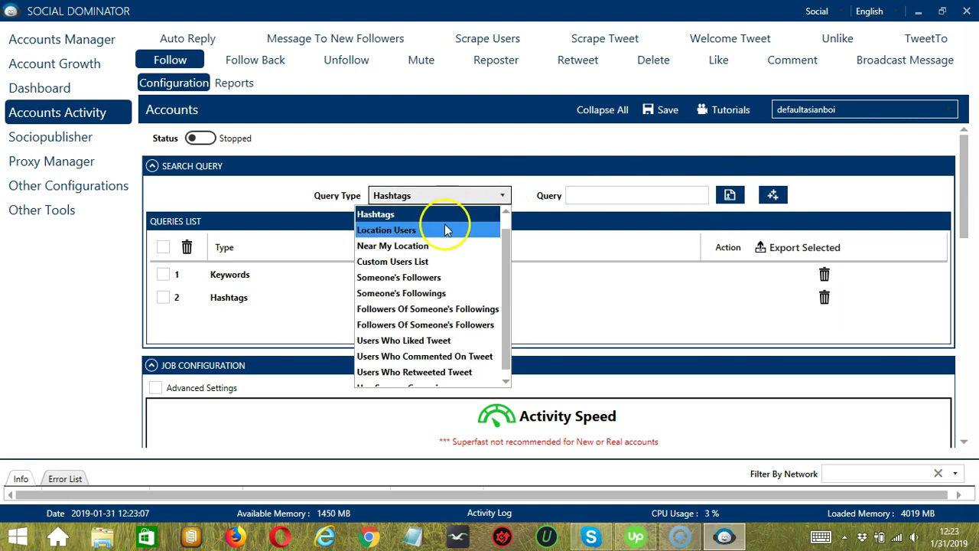
Add 'games:tokyo:japan:15' as a Location Users query
{"action": "left_click", "coordinate": [443, 228]}
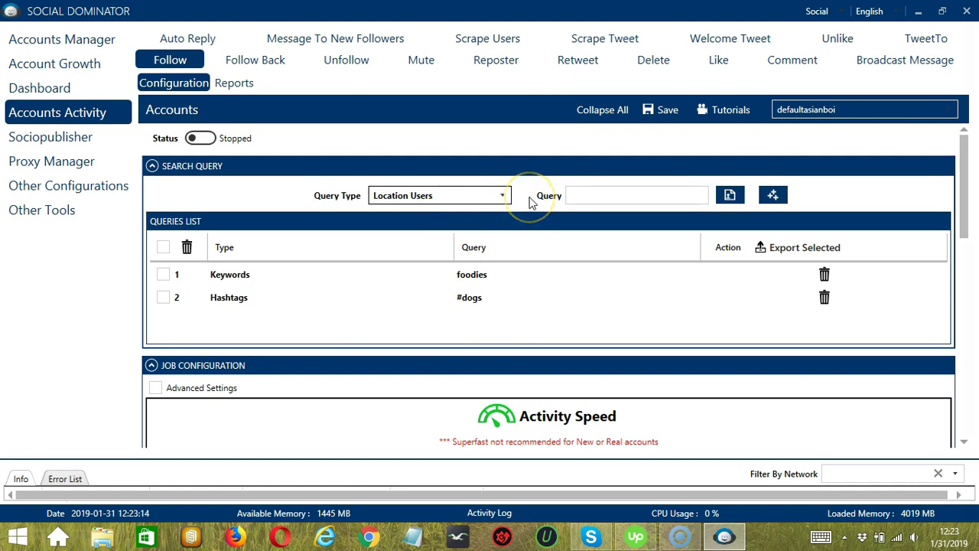
{"action": "left_click", "coordinate": [606, 194]}
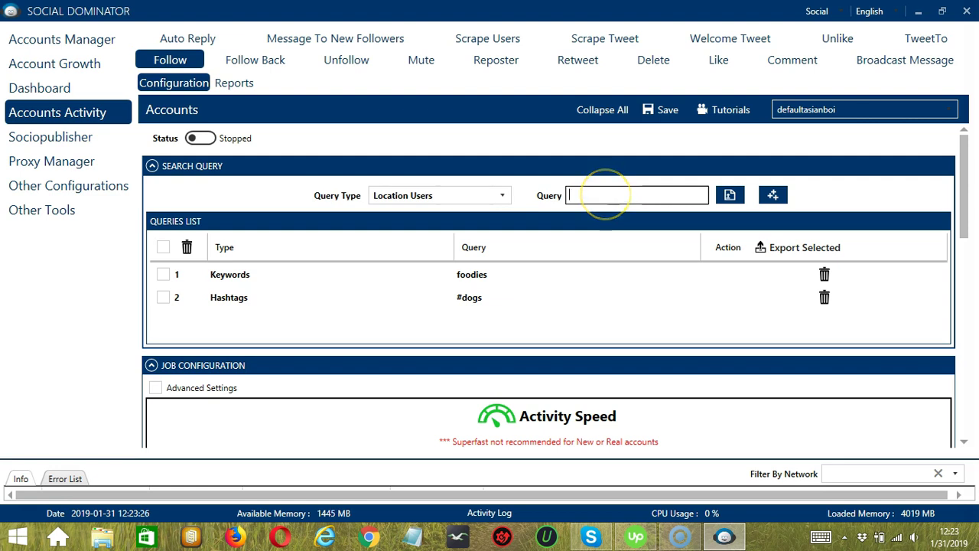
{"action": "type", "text": "games:tokyo:japan:15"}
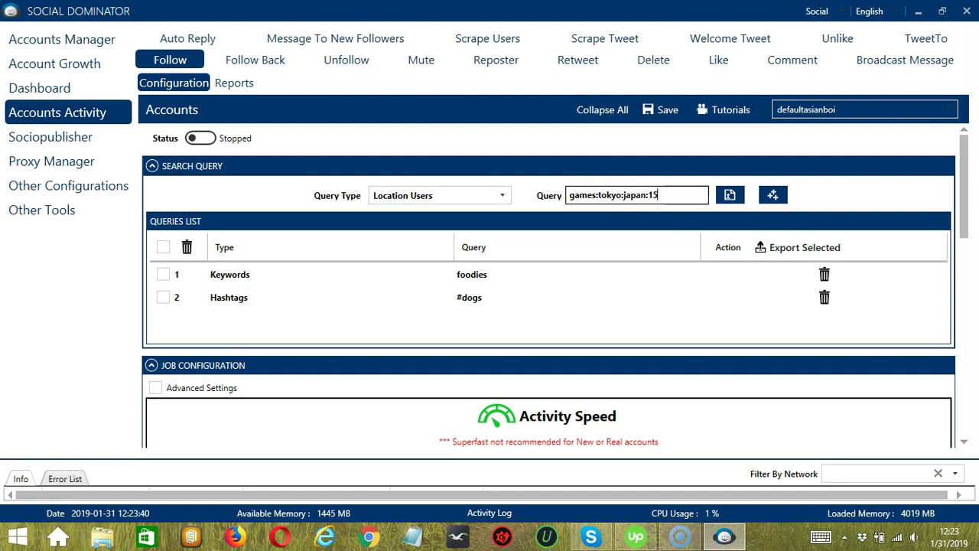
{"action": "left_click", "coordinate": [773, 196]}
{"action": "left_click", "coordinate": [709, 203]}
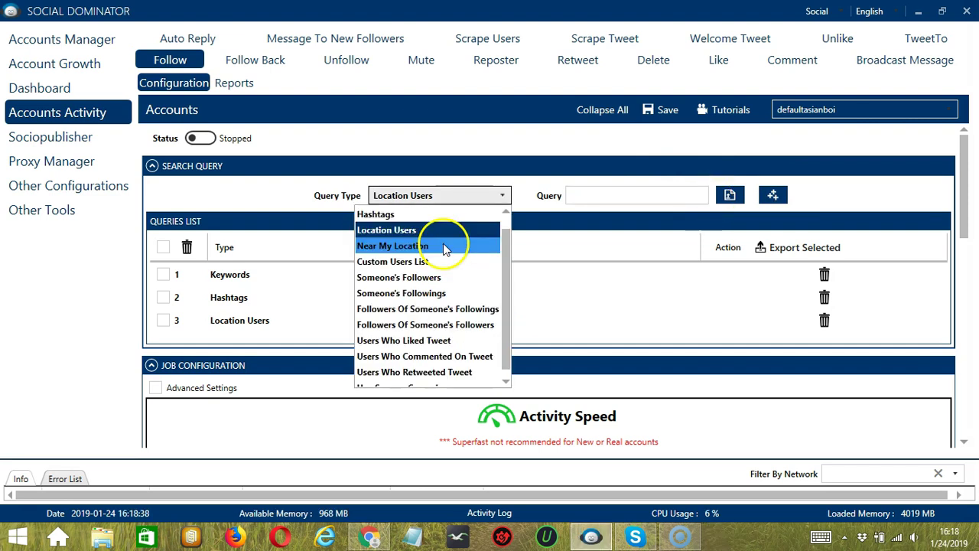
{"action": "left_click", "coordinate": [445, 245]}
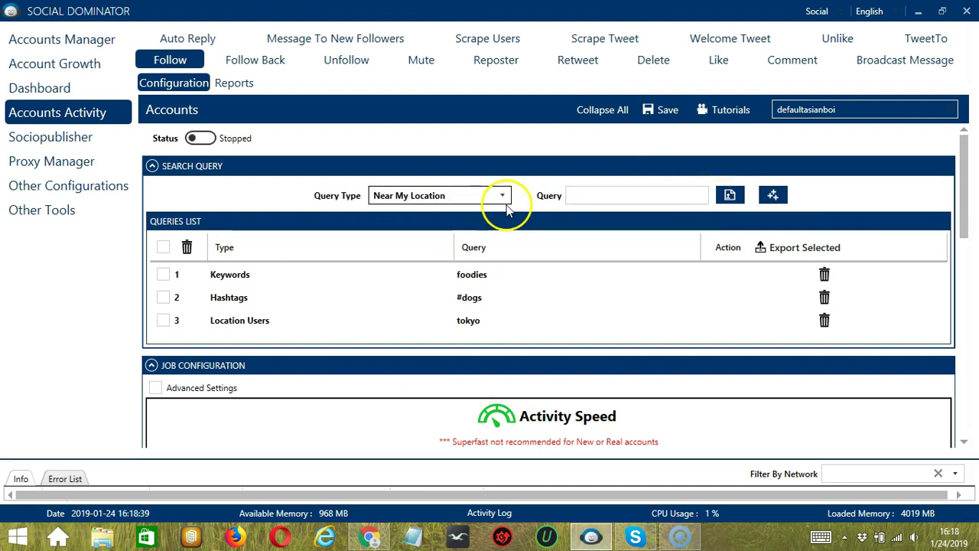
Add 'dogs' as a Near My Location query
{"action": "left_click", "coordinate": [588, 194]}
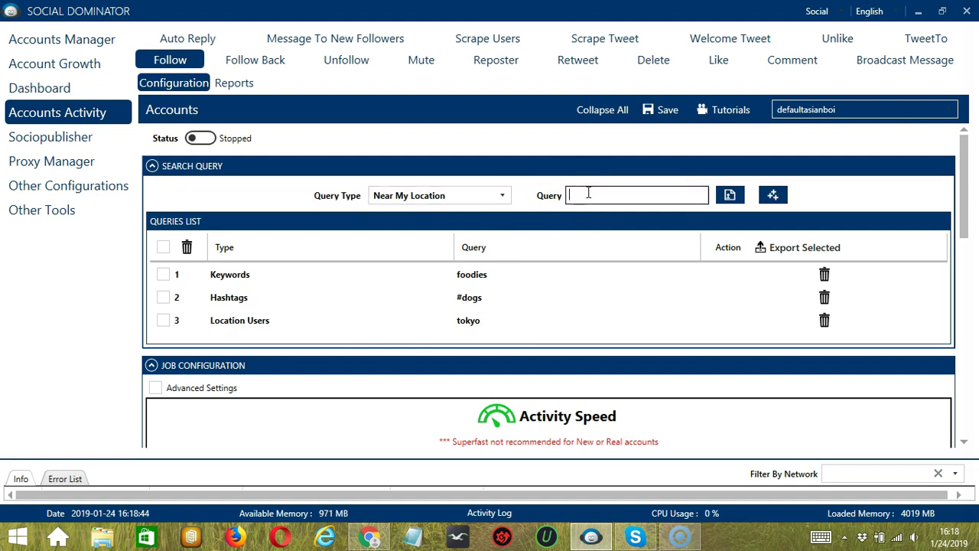
{"action": "type", "text": "dogs"}
{"action": "left_click", "coordinate": [773, 196]}
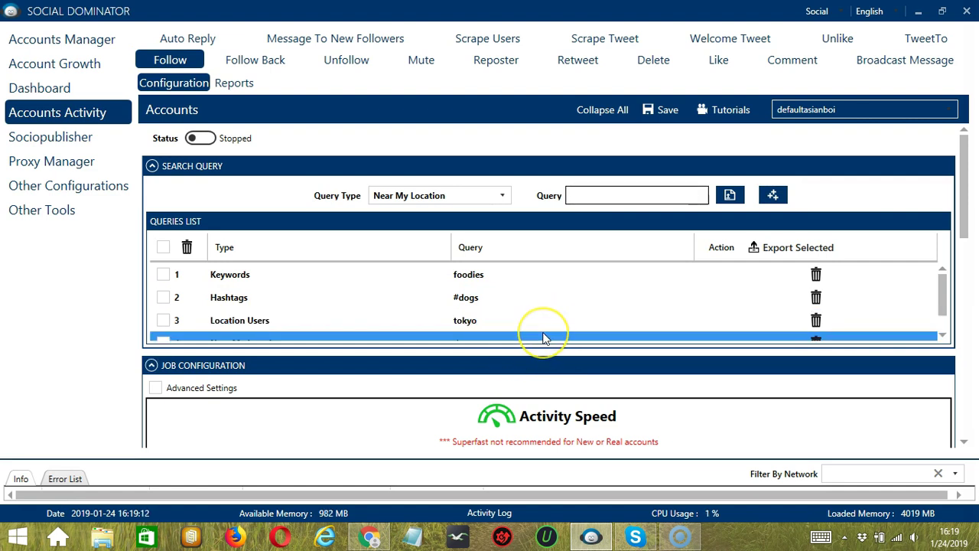
Add a Custom Users List query with the entry 'e'
{"action": "left_click", "coordinate": [440, 195]}
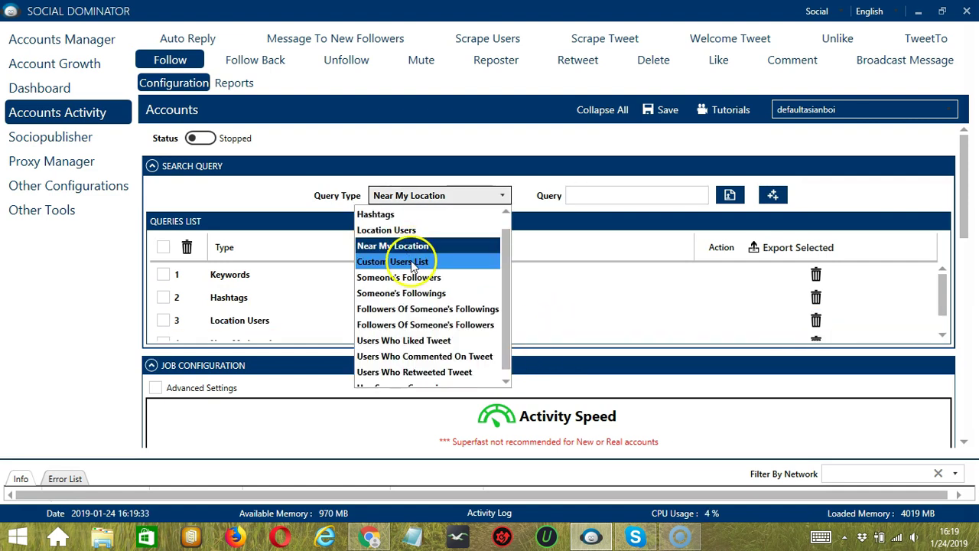
{"action": "left_click", "coordinate": [416, 258]}
{"action": "left_click", "coordinate": [424, 264]}
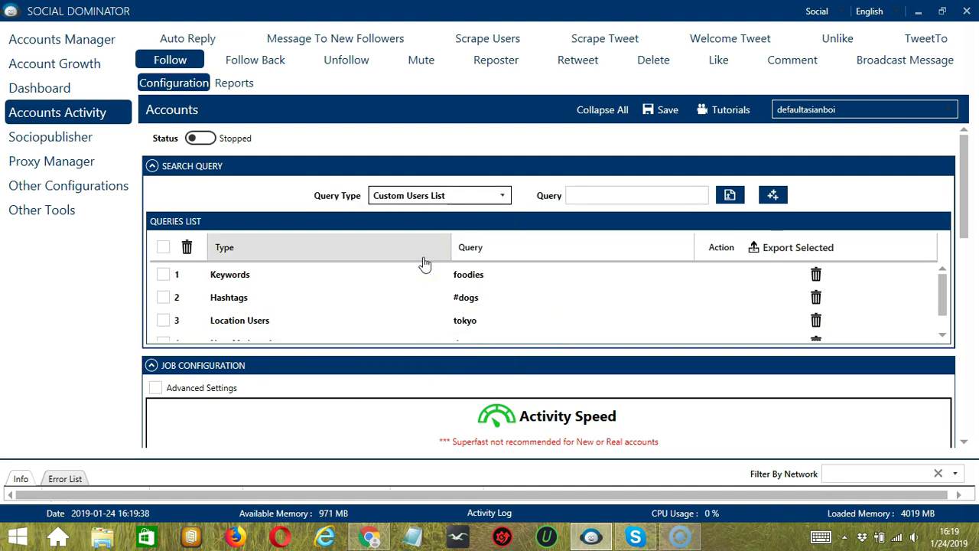
{"action": "left_click", "coordinate": [470, 250]}
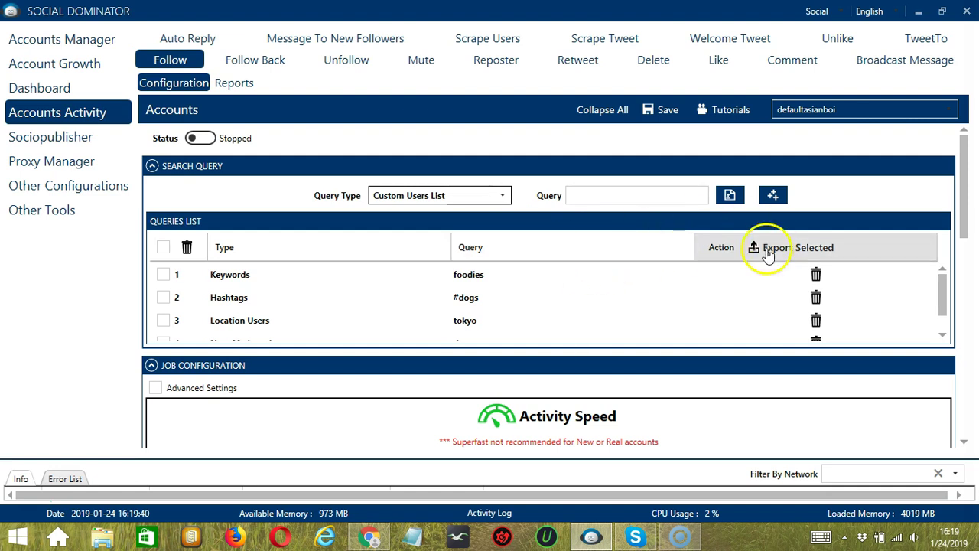
{"action": "left_click", "coordinate": [594, 203]}
{"action": "type", "text": "e"}
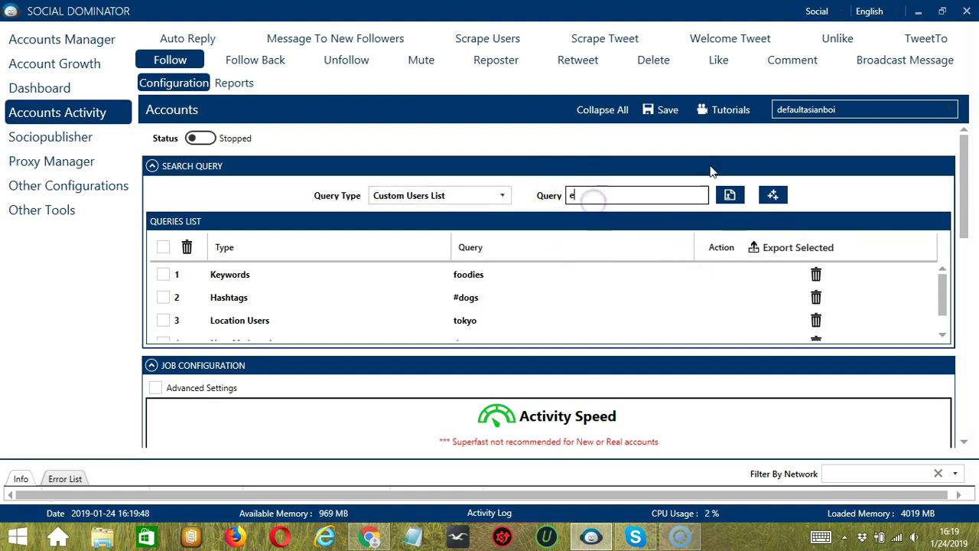
{"action": "left_click", "coordinate": [775, 195]}
{"action": "left_click", "coordinate": [774, 195]}
Add a Someone's Followers query for a chosen Twitter username
{"action": "left_click", "coordinate": [474, 196]}
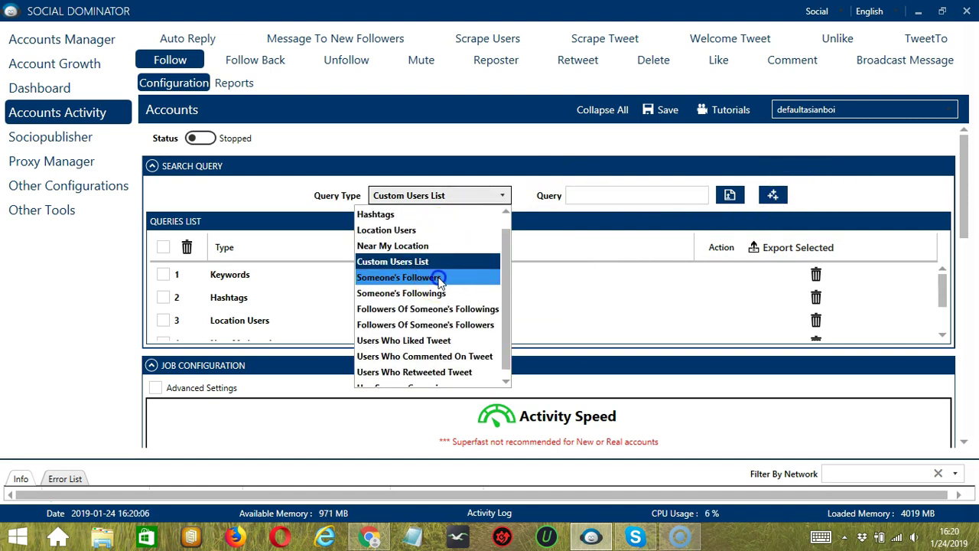
{"action": "left_click", "coordinate": [439, 278]}
{"action": "left_click", "coordinate": [579, 193]}
{"action": "type", "text": "elonmusk"}
{"action": "left_click", "coordinate": [772, 196]}
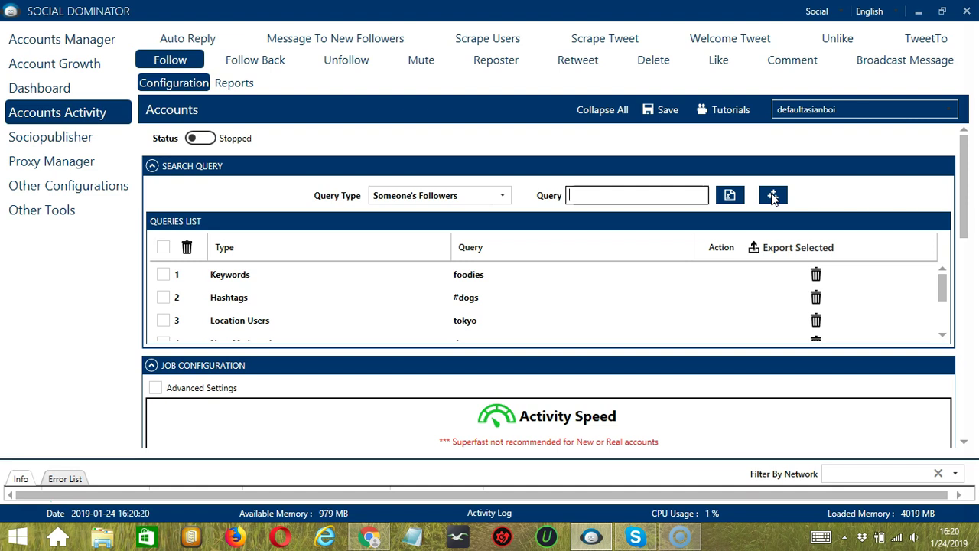
{"action": "left_click", "coordinate": [498, 195]}
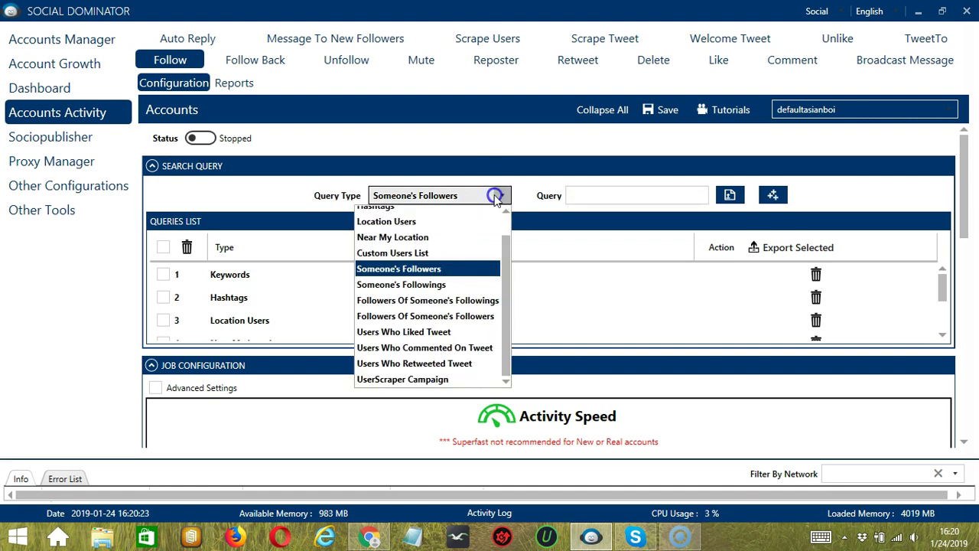
Add a Someone's Followings query for the chosen Twitter username
{"action": "left_click", "coordinate": [436, 293]}
{"action": "left_click", "coordinate": [622, 200]}
{"action": "type", "text": "elo"}
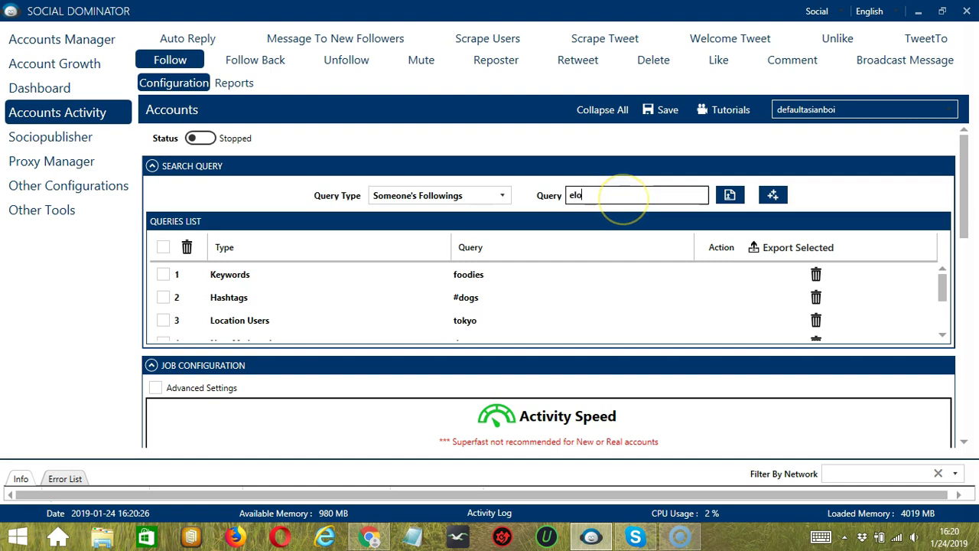
{"action": "type", "text": "nmusk"}
{"action": "left_click", "coordinate": [773, 196]}
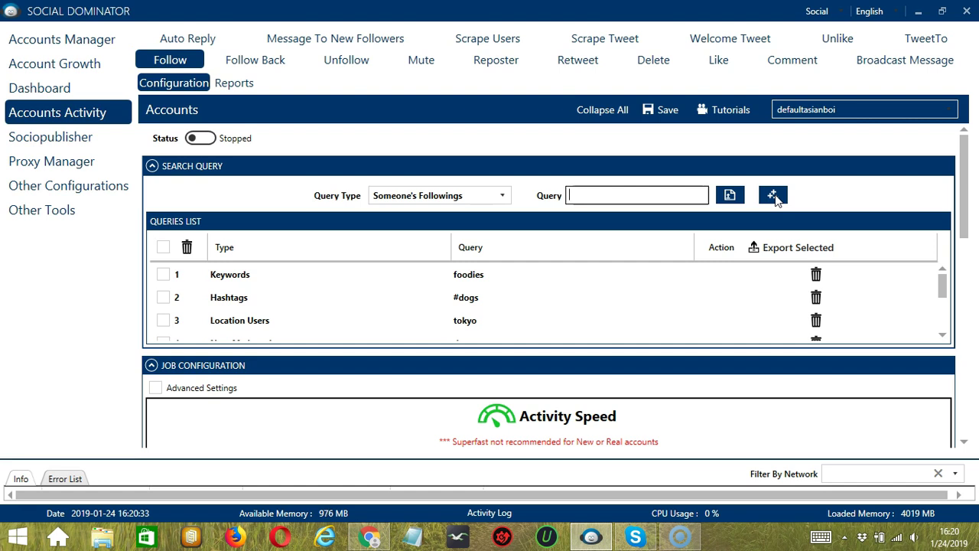
Add a Followers Of Someone's Followings query for the same username
{"action": "left_click", "coordinate": [438, 195]}
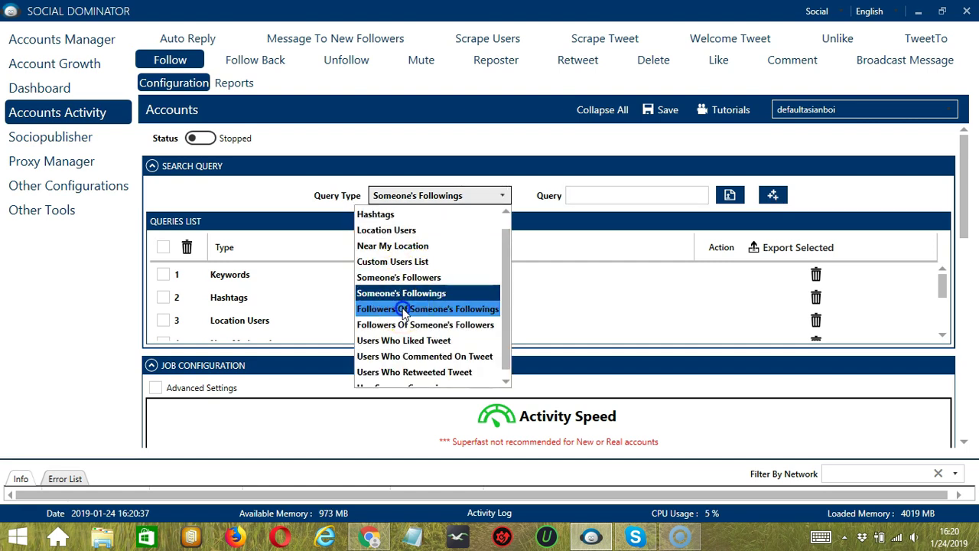
{"action": "left_click", "coordinate": [405, 307]}
{"action": "left_click", "coordinate": [603, 201]}
{"action": "type", "text": "elonmusk"}
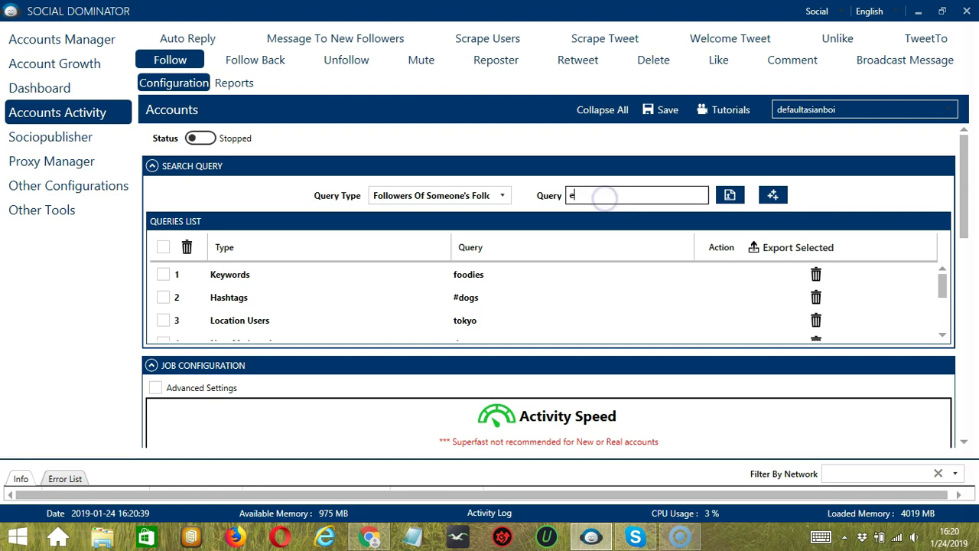
{"action": "left_click", "coordinate": [774, 195]}
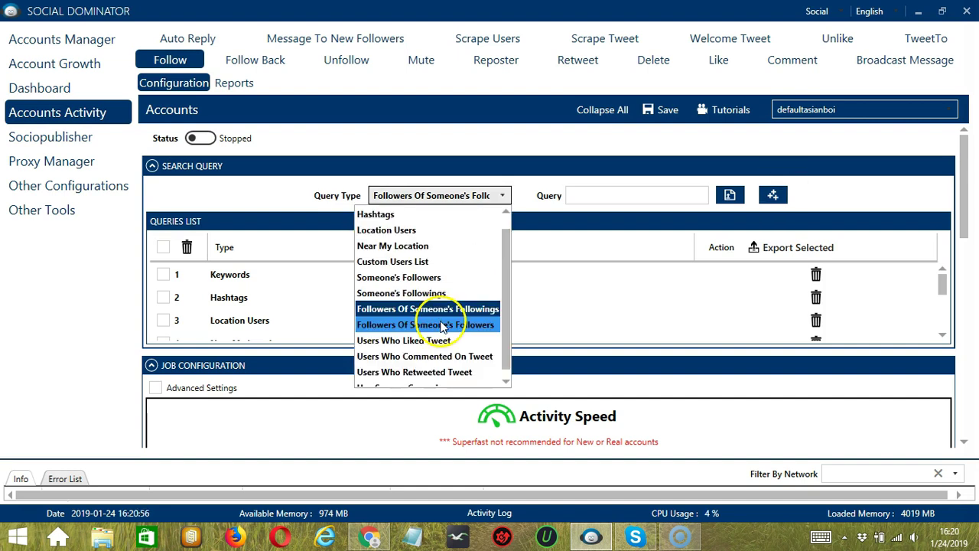
{"action": "left_click", "coordinate": [446, 322]}
{"action": "left_click", "coordinate": [588, 193]}
{"action": "type", "text": "elonmu"}
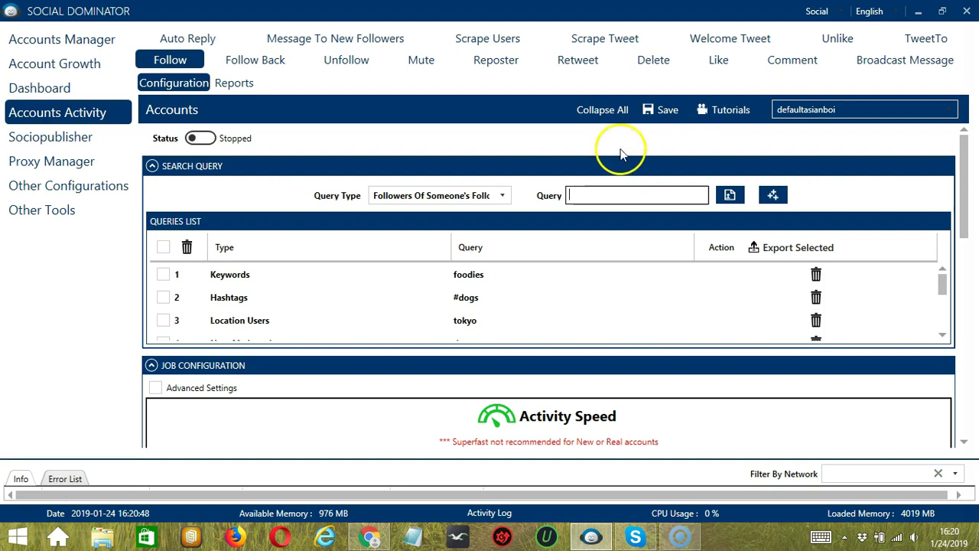
Set the query type to Users Who Liked Tweet and copy the Tesla Sentry Mode tweet's link in Chrome
{"action": "left_click", "coordinate": [440, 195]}
{"action": "left_click", "coordinate": [448, 342]}
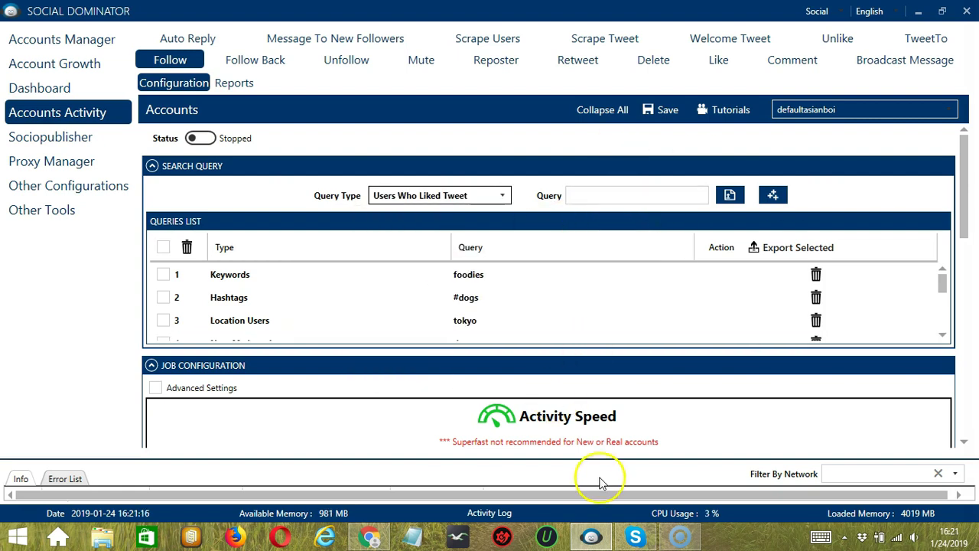
{"action": "key", "text": "alt+Tab"}
{"action": "scroll", "coordinate": [273, 361], "scroll_direction": "down", "scroll_amount": 4}
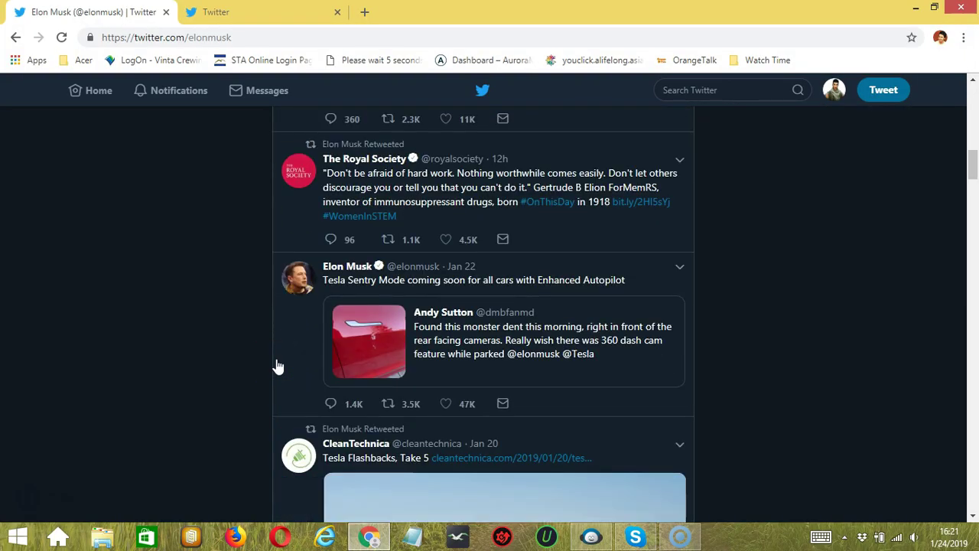
{"action": "left_click", "coordinate": [679, 268]}
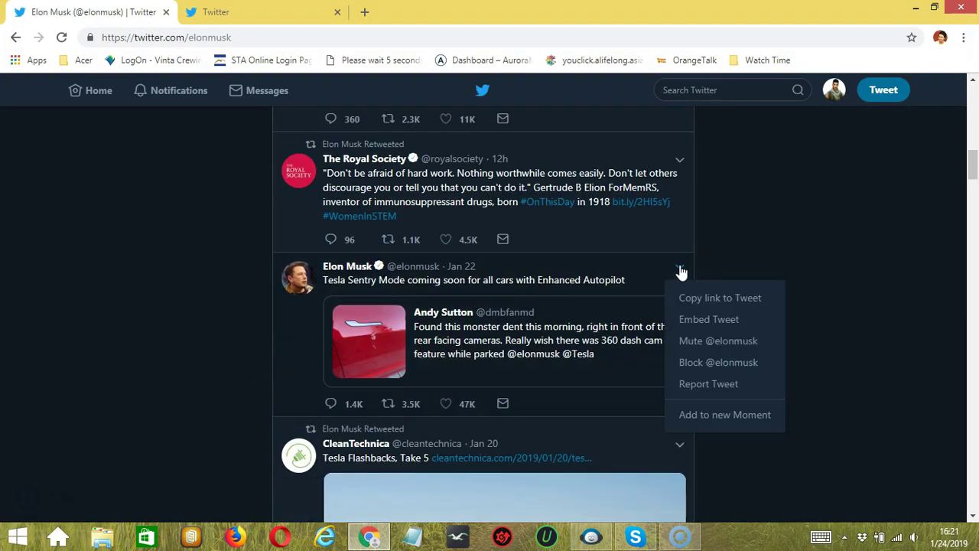
{"action": "left_click", "coordinate": [721, 300]}
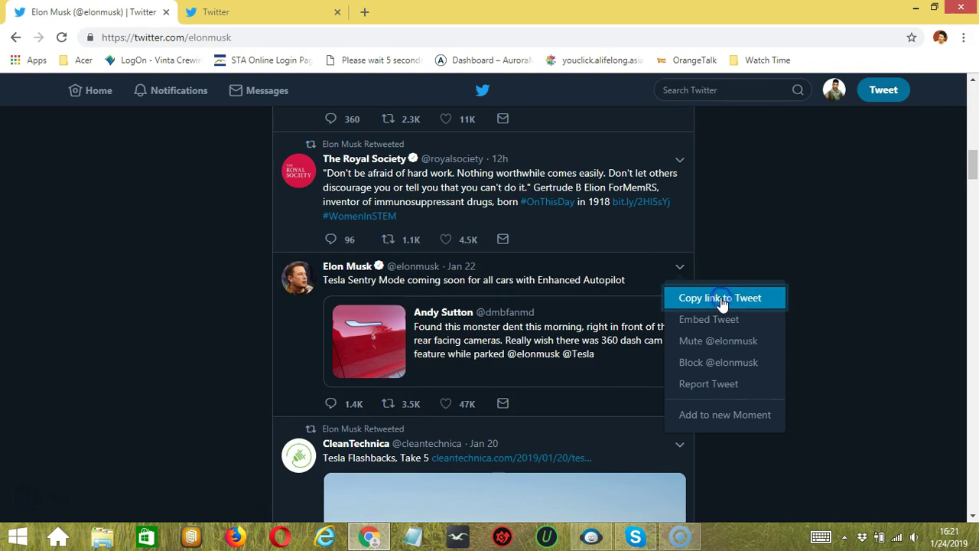
Paste the copied tweet link as a Users Who Liked Tweet query and add it
{"action": "left_click", "coordinate": [597, 540]}
{"action": "left_click", "coordinate": [618, 196]}
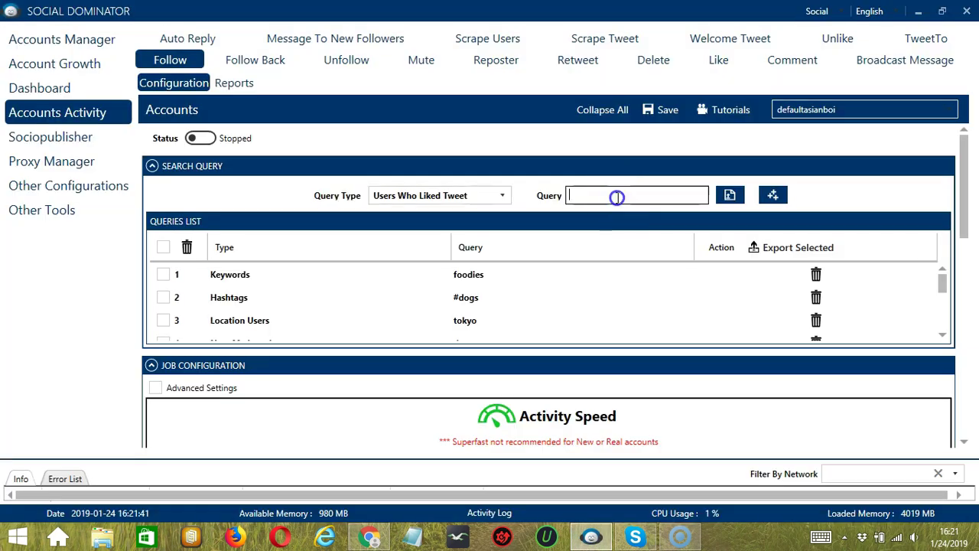
{"action": "key", "text": "ctrl+v"}
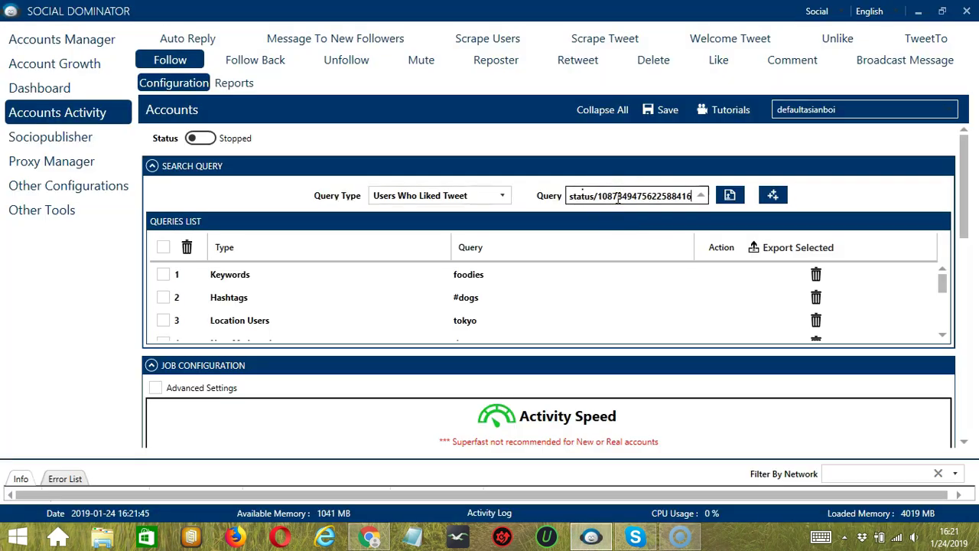
{"action": "left_click", "coordinate": [774, 196]}
{"action": "left_click", "coordinate": [775, 196]}
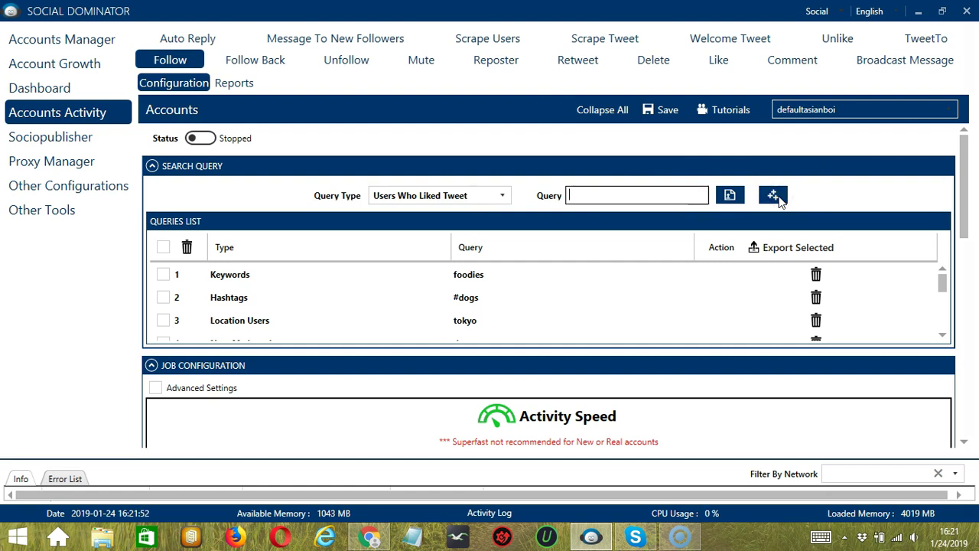
Add the tweet link as a Users Who Commented On Tweet query
{"action": "left_click", "coordinate": [459, 196]}
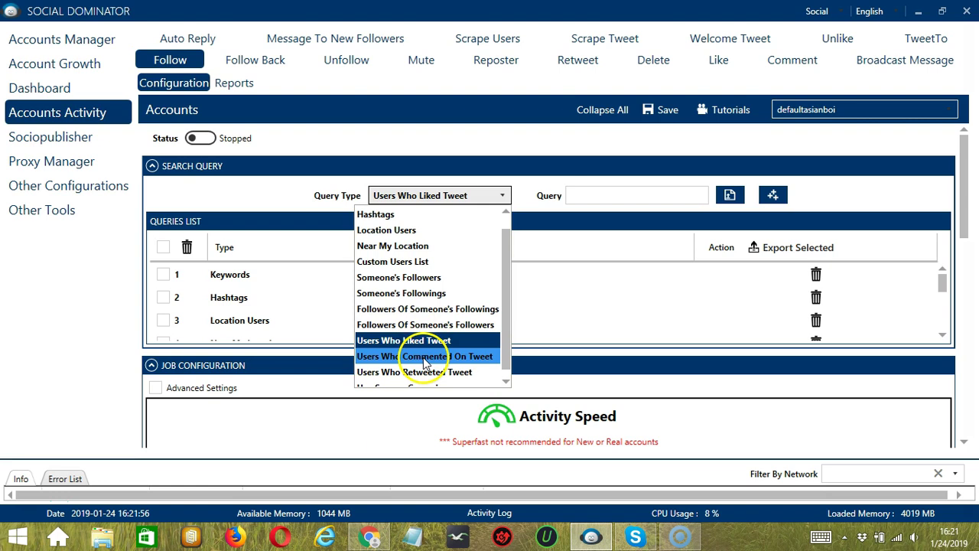
{"action": "left_click", "coordinate": [425, 358]}
{"action": "left_click", "coordinate": [646, 193]}
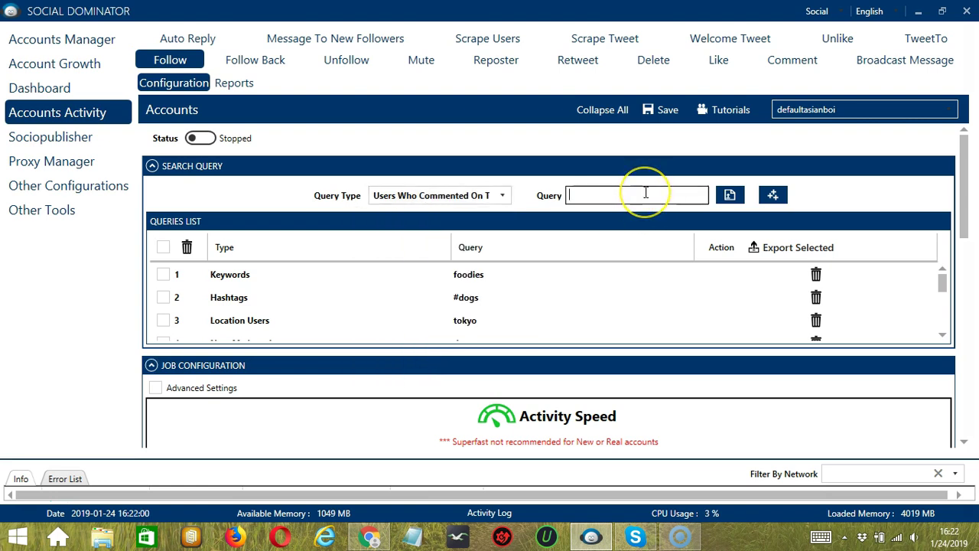
{"action": "key", "text": "ctrl+v"}
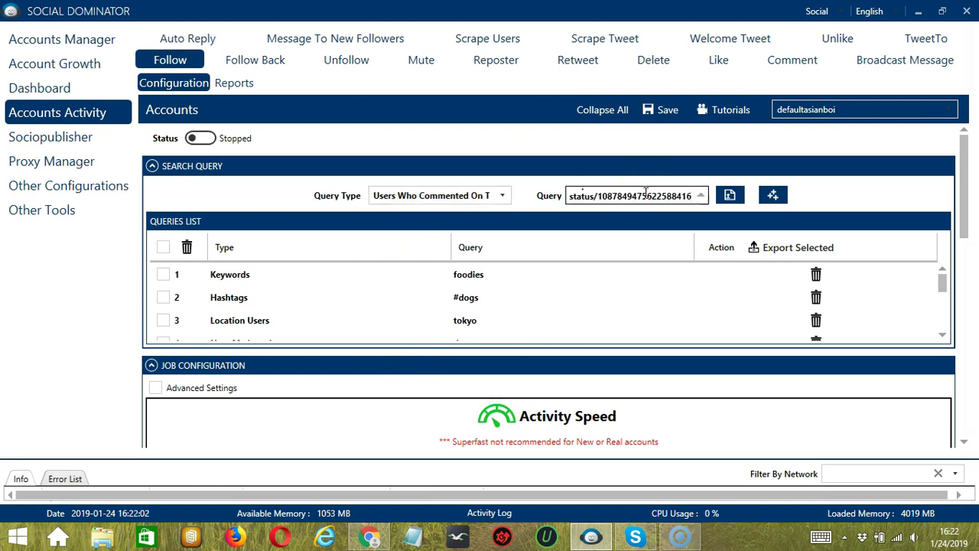
{"action": "left_click", "coordinate": [772, 196]}
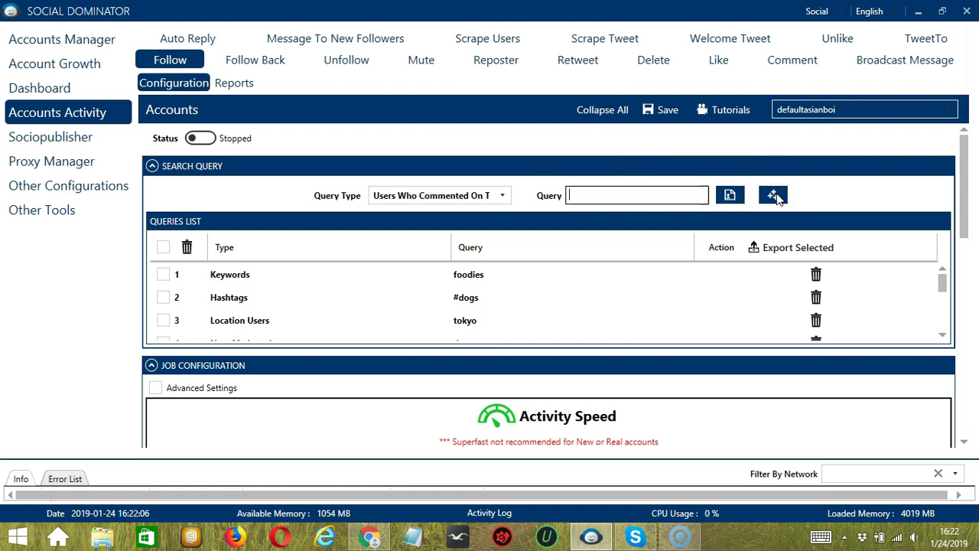
Add the tweet link as a Users Who Retweeted Tweet query
{"action": "left_click", "coordinate": [502, 196]}
{"action": "left_click", "coordinate": [412, 372]}
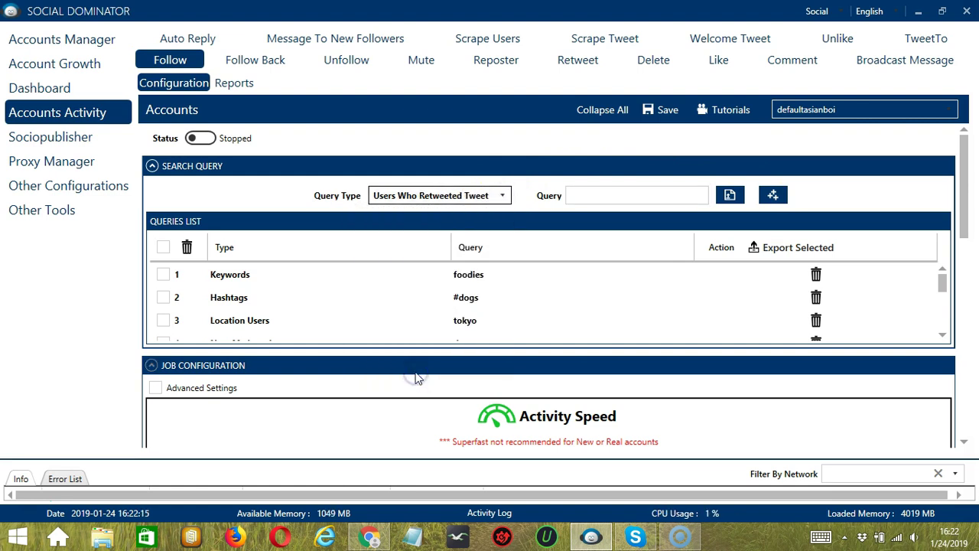
{"action": "left_click", "coordinate": [663, 199]}
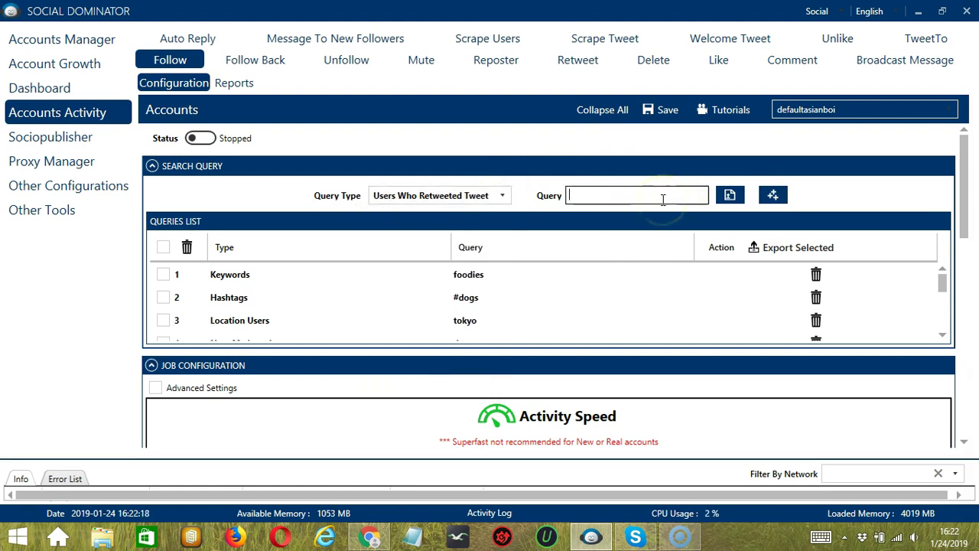
{"action": "key", "text": "ctrl+v"}
{"action": "left_click", "coordinate": [775, 196]}
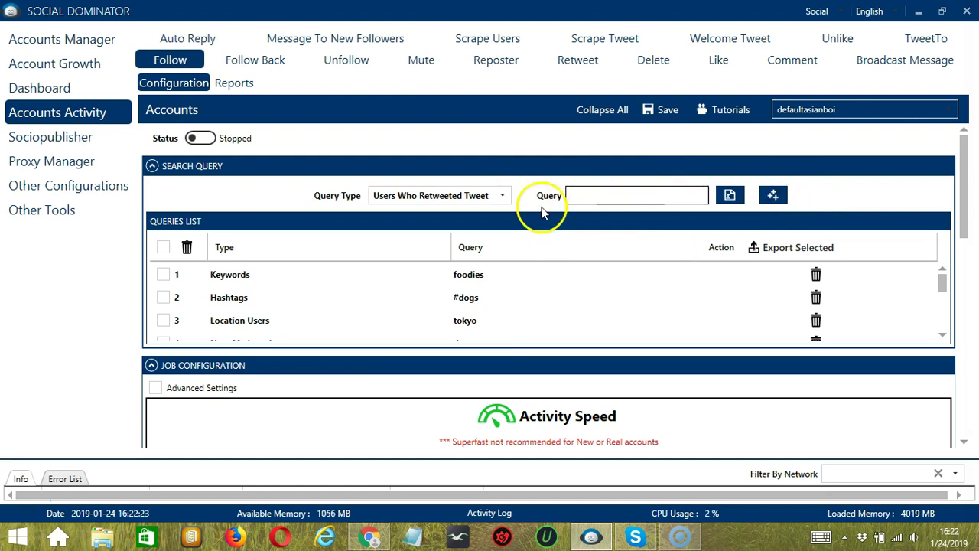
Set the query type to UserScraper Campaign
{"action": "left_click", "coordinate": [497, 196]}
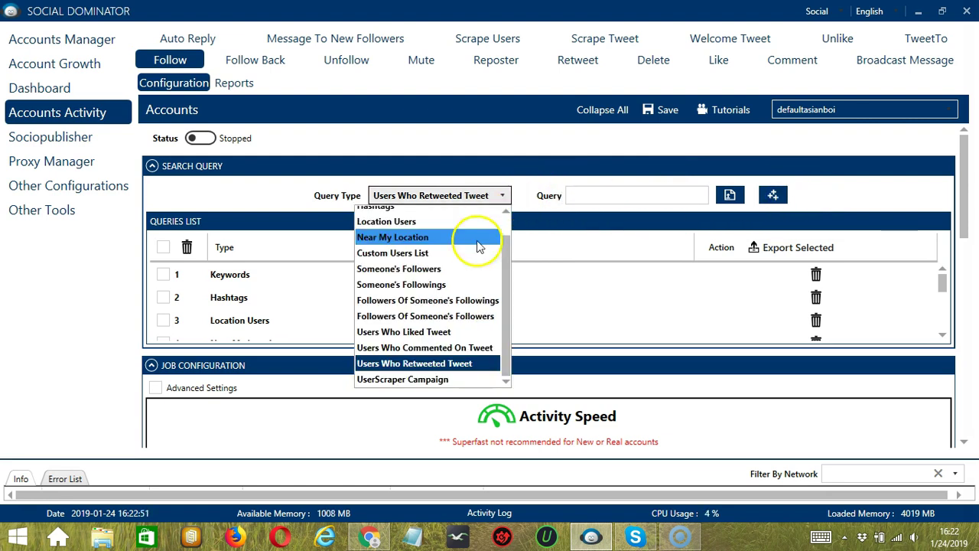
{"action": "left_click", "coordinate": [446, 378]}
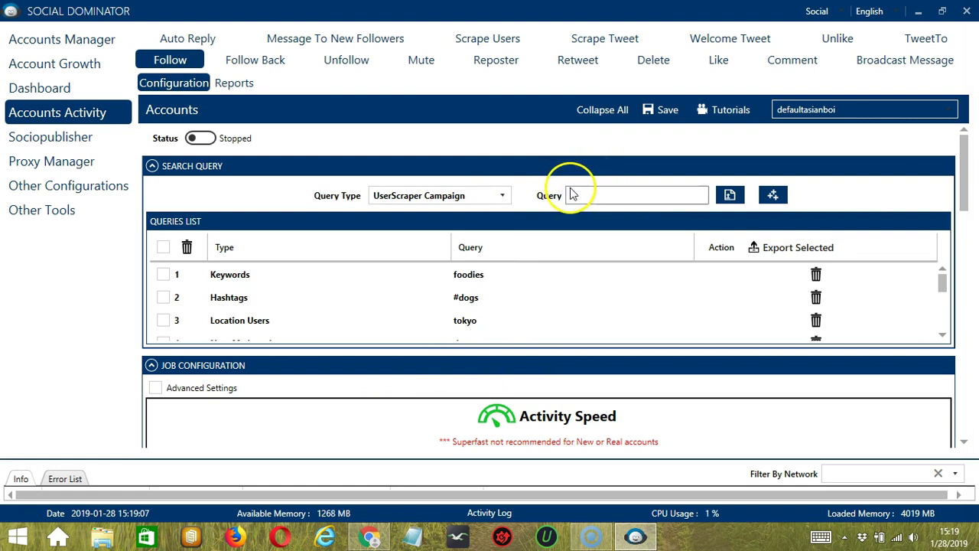
{"action": "left_click", "coordinate": [585, 194]}
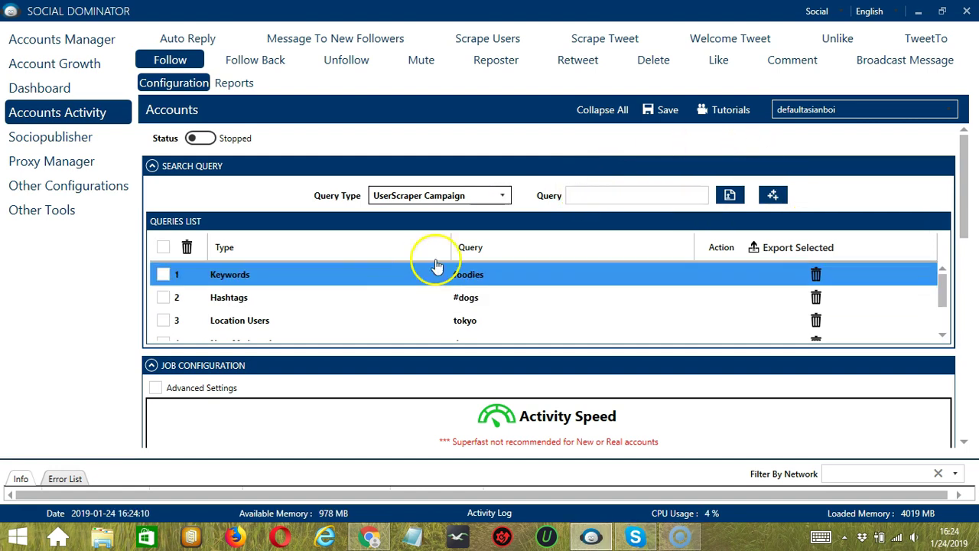
Delete the Keywords 'foodies' query from the Follow queries list
{"action": "left_click", "coordinate": [420, 295]}
{"action": "left_click", "coordinate": [462, 272]}
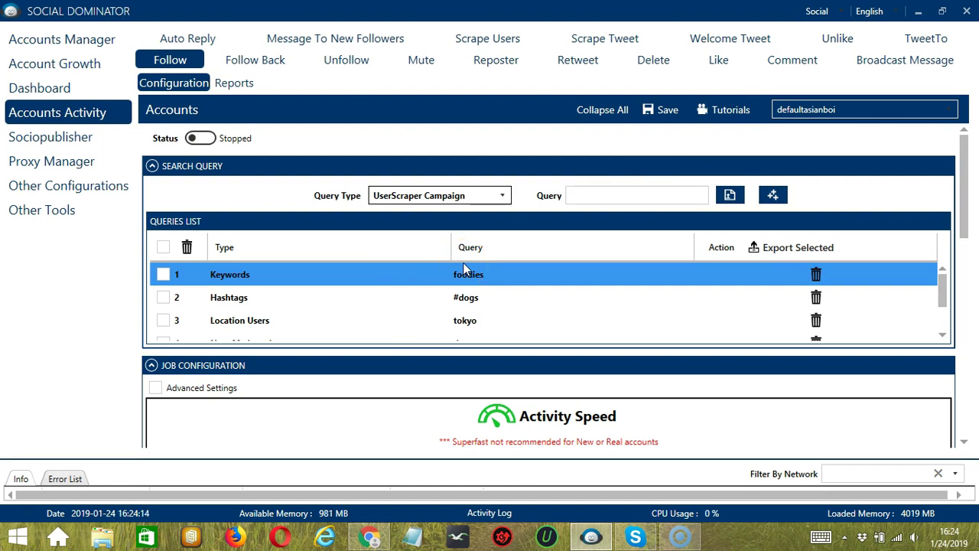
{"action": "left_click", "coordinate": [465, 269]}
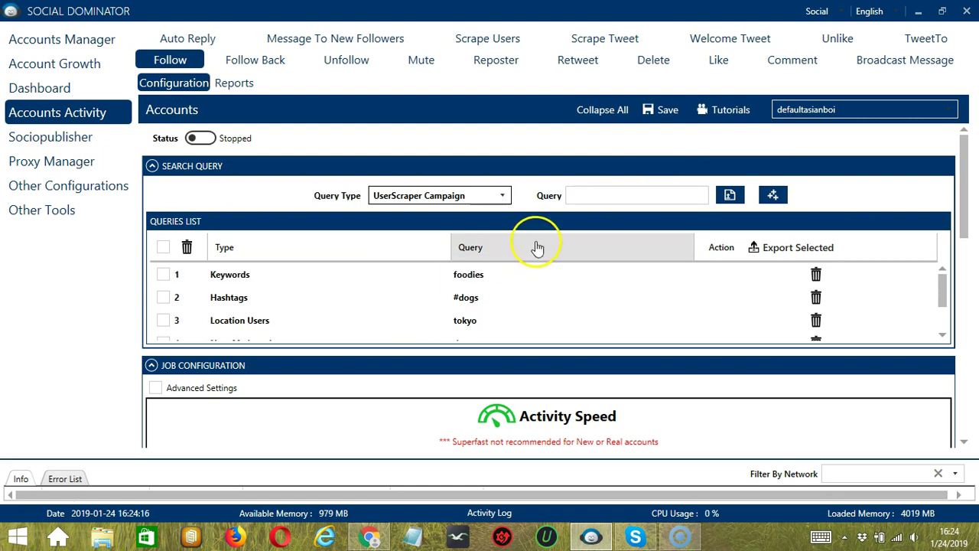
{"action": "left_click", "coordinate": [734, 272]}
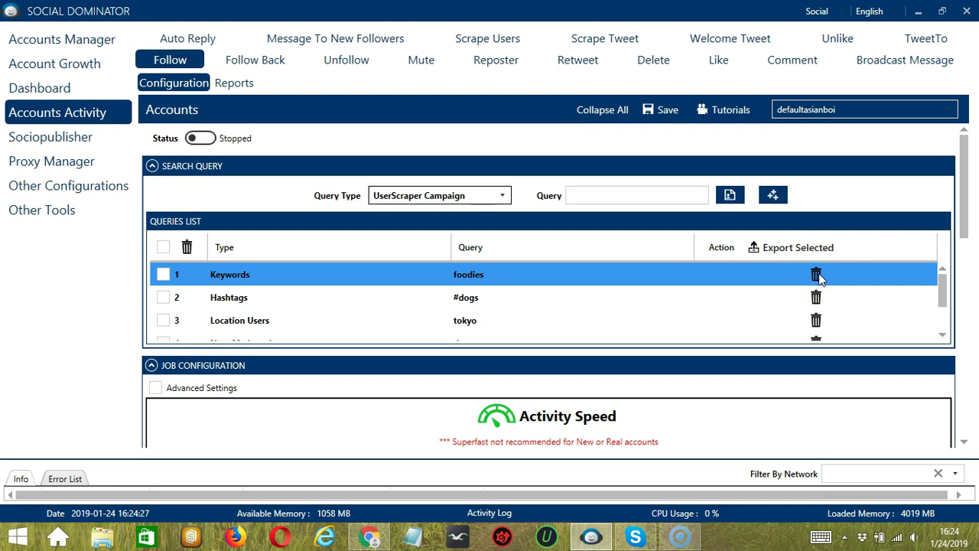
{"action": "left_click", "coordinate": [817, 274]}
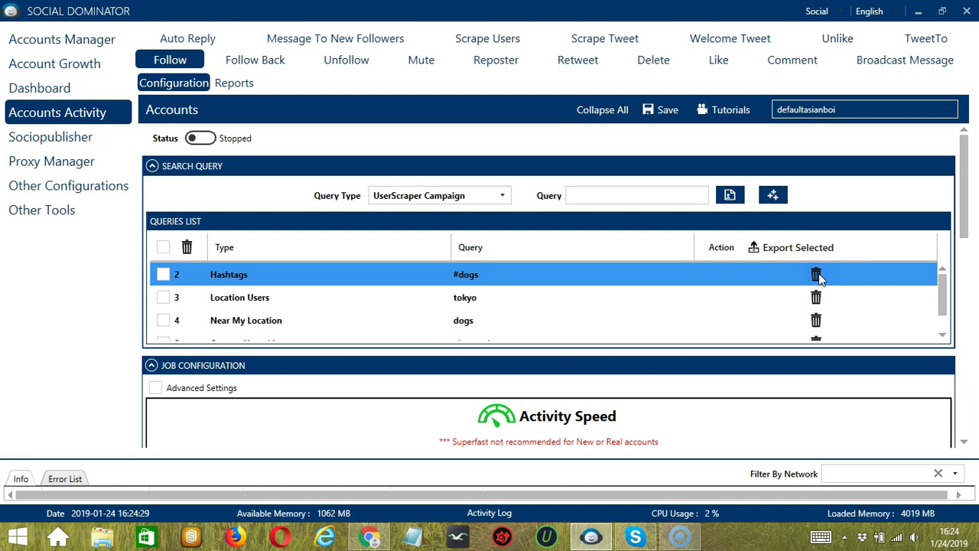
{"action": "left_click", "coordinate": [960, 332]}
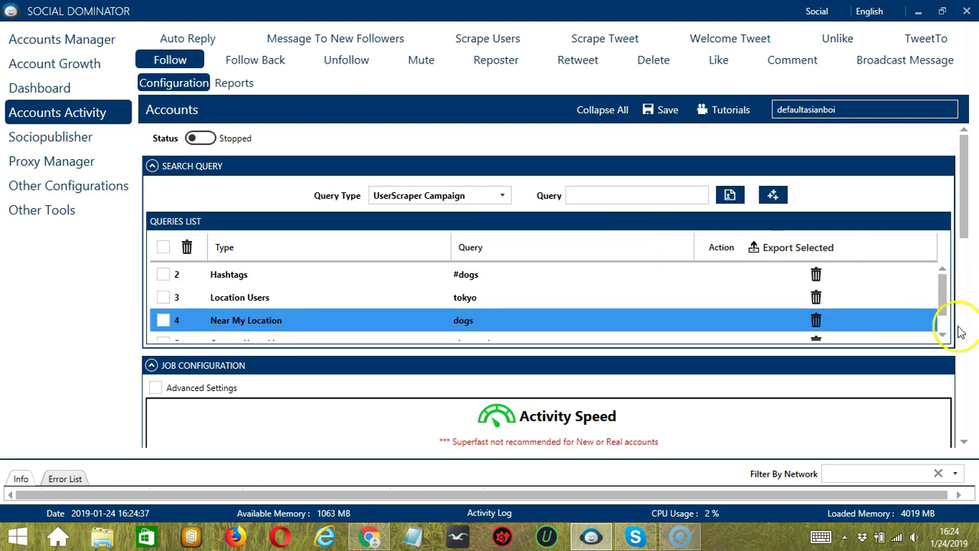
{"action": "left_click", "coordinate": [965, 444]}
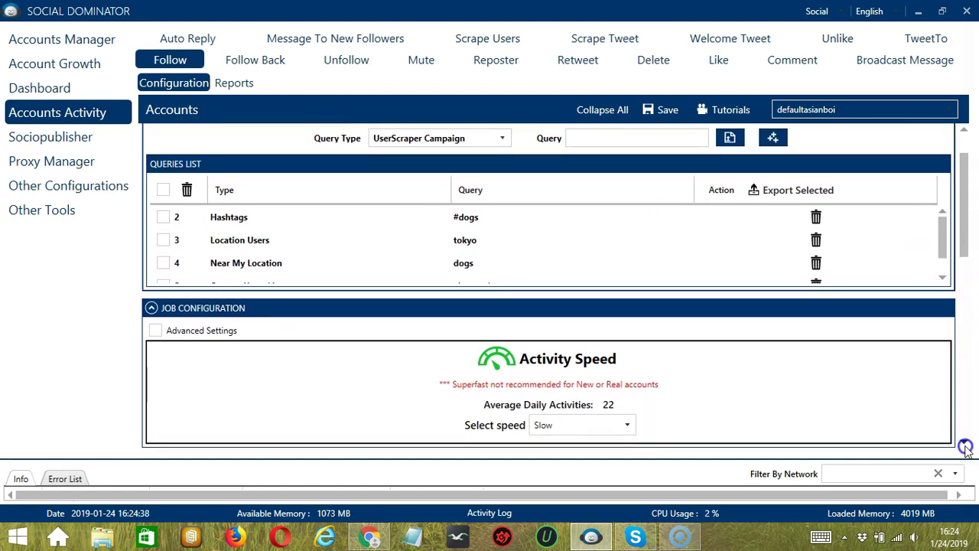
Raise the Follow activity speed through Medium and Fast to Superfast (107 daily activities)
{"action": "scroll", "coordinate": [938, 221], "scroll_direction": "down", "scroll_amount": 3}
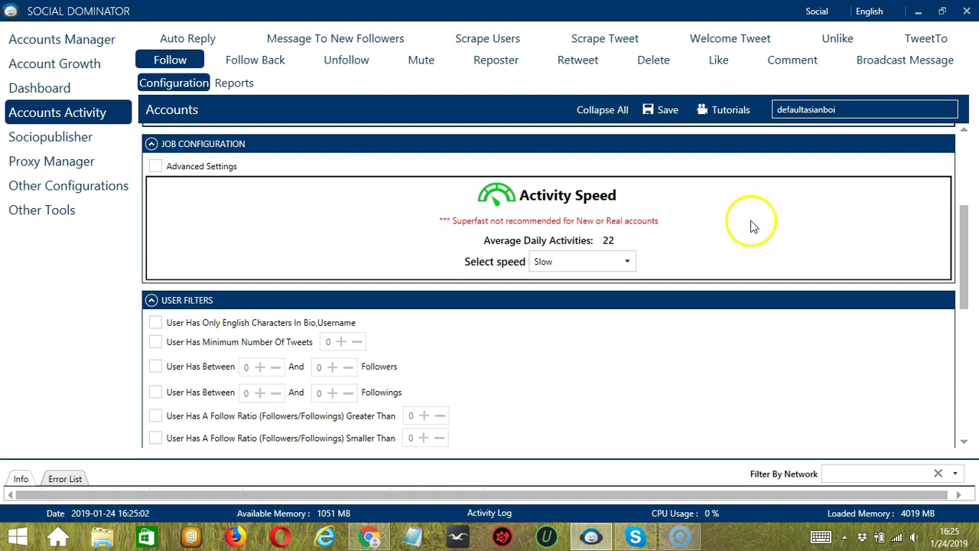
{"action": "left_click", "coordinate": [600, 261]}
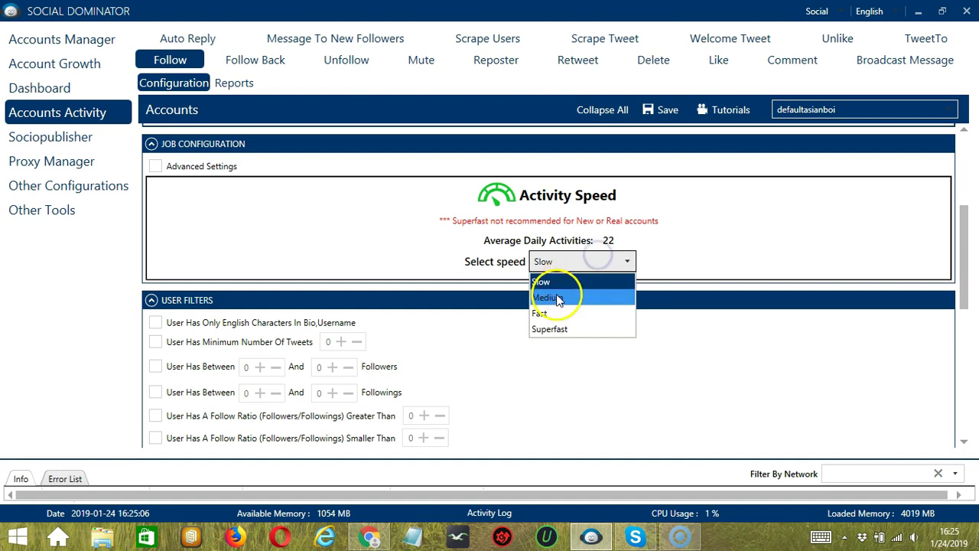
{"action": "left_click", "coordinate": [561, 296]}
{"action": "left_click", "coordinate": [600, 264]}
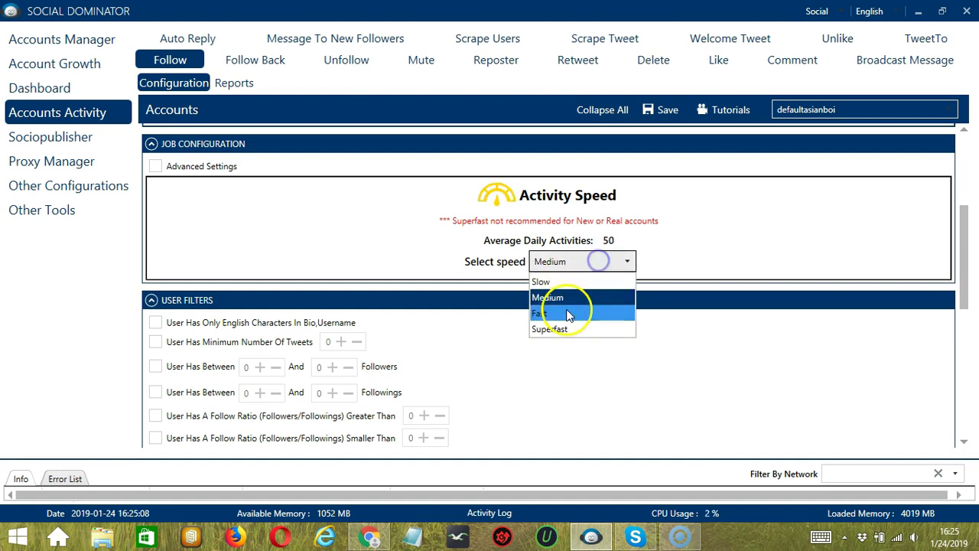
{"action": "left_click", "coordinate": [570, 312]}
{"action": "left_click", "coordinate": [577, 261]}
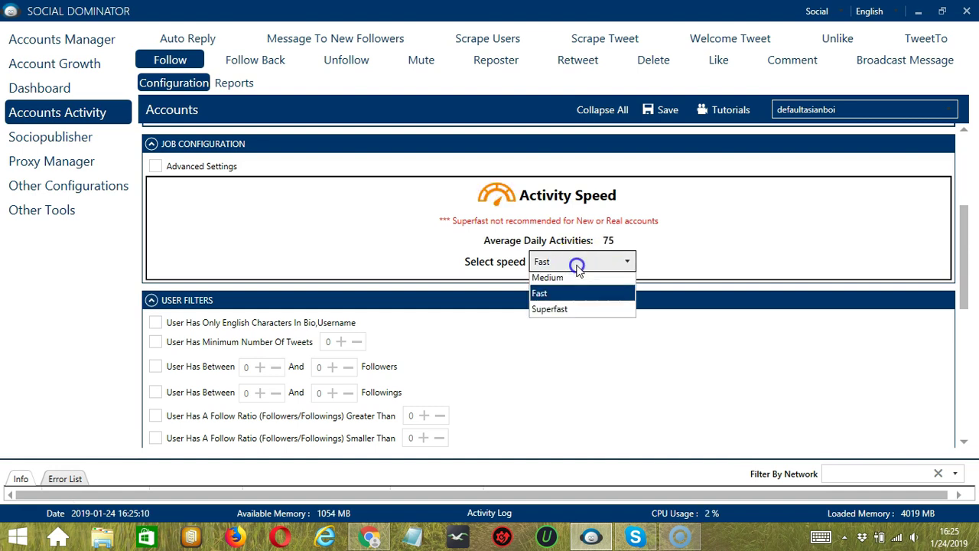
{"action": "left_click", "coordinate": [580, 329]}
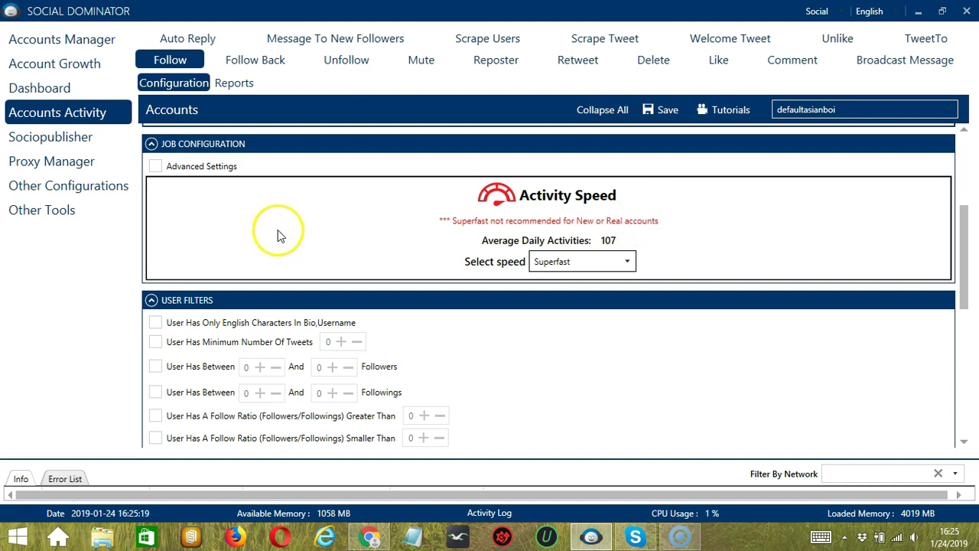
Enable Advanced Settings (95–120 follows per day) and the Increase Each Day With option
{"action": "left_click", "coordinate": [156, 167]}
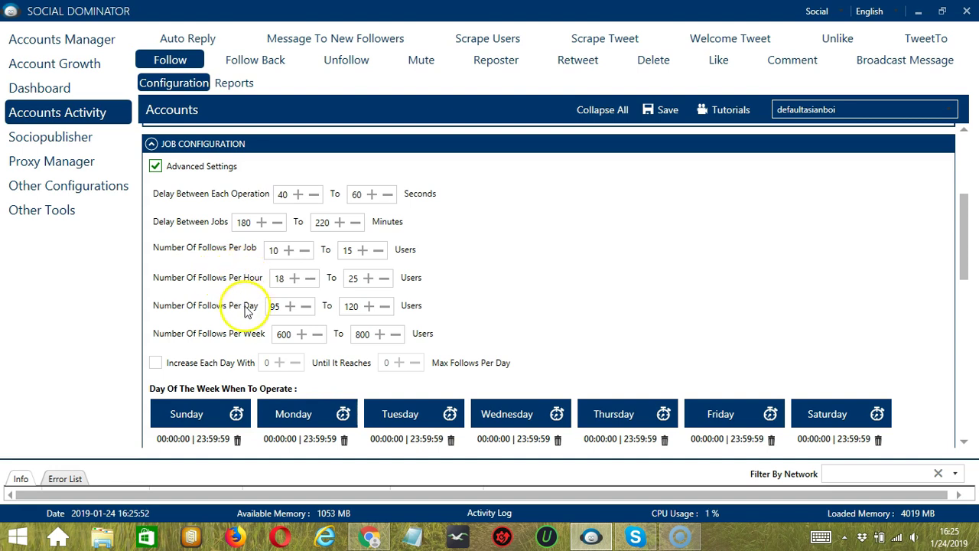
{"action": "left_click", "coordinate": [156, 364]}
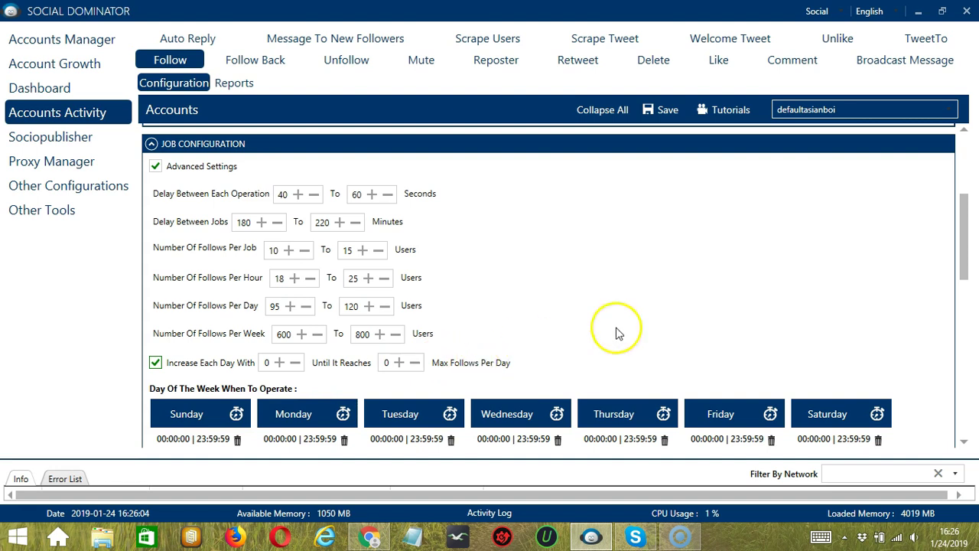
{"action": "scroll", "coordinate": [707, 387], "scroll_direction": "down", "scroll_amount": 3}
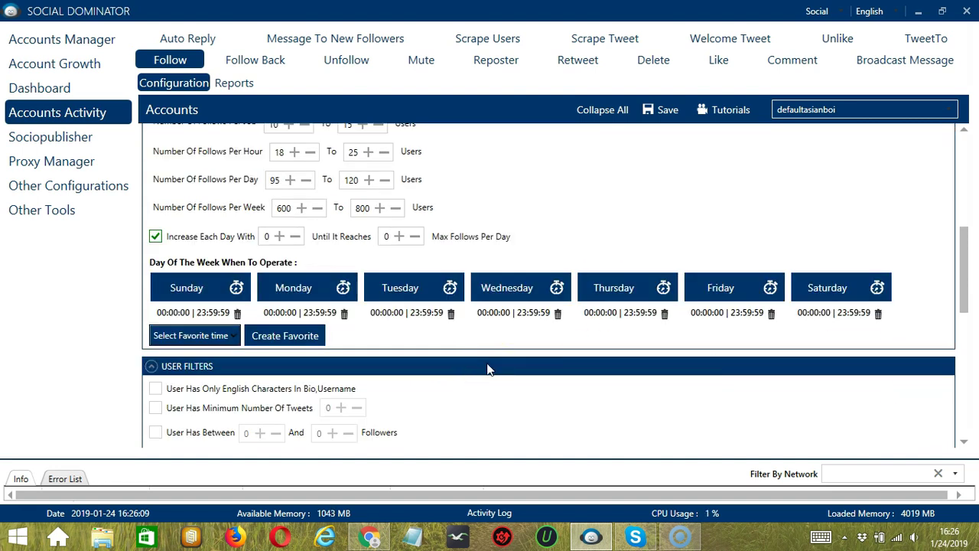
Replace Monday's full-day range with a 00:00:00–01:59:59 interval
{"action": "left_click", "coordinate": [272, 257]}
{"action": "left_click", "coordinate": [323, 292]}
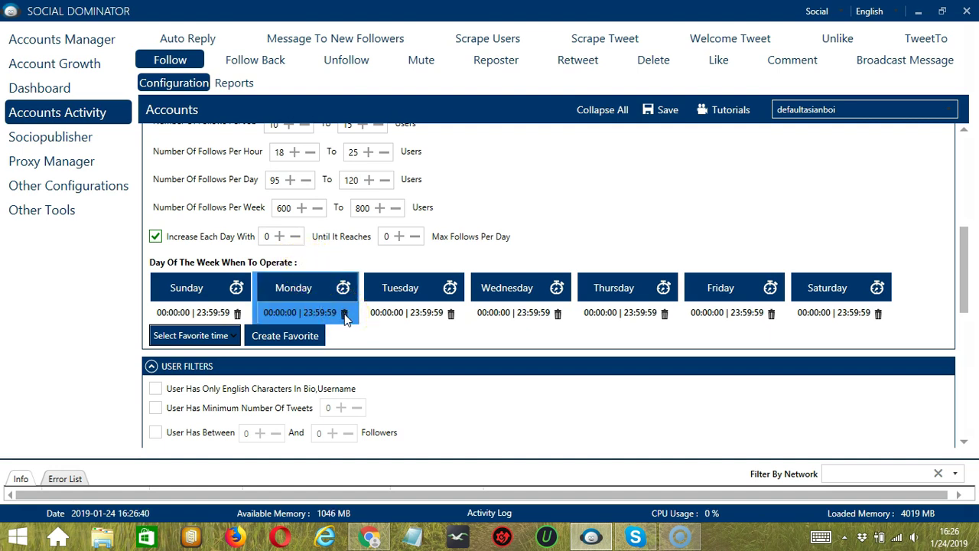
{"action": "left_click", "coordinate": [344, 313]}
{"action": "left_click", "coordinate": [298, 295]}
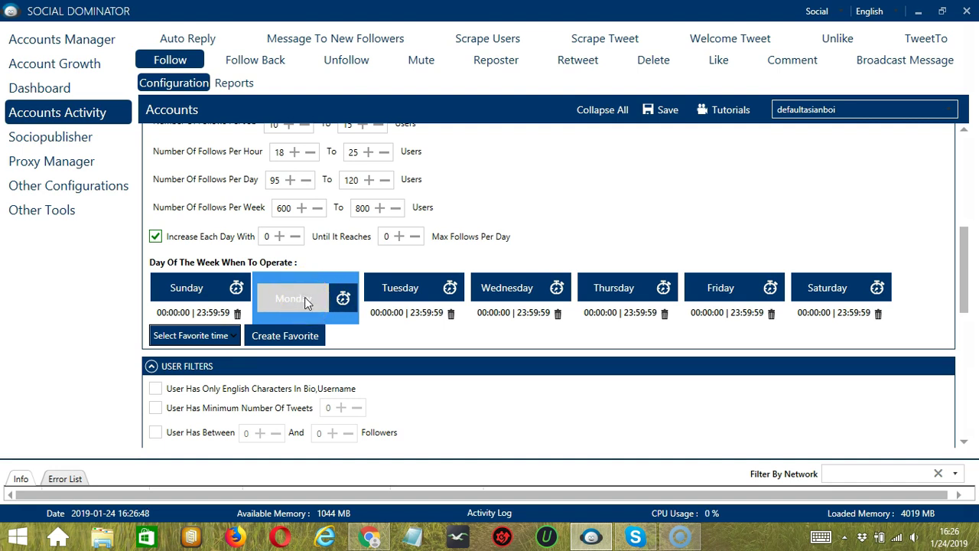
{"action": "left_click", "coordinate": [302, 295]}
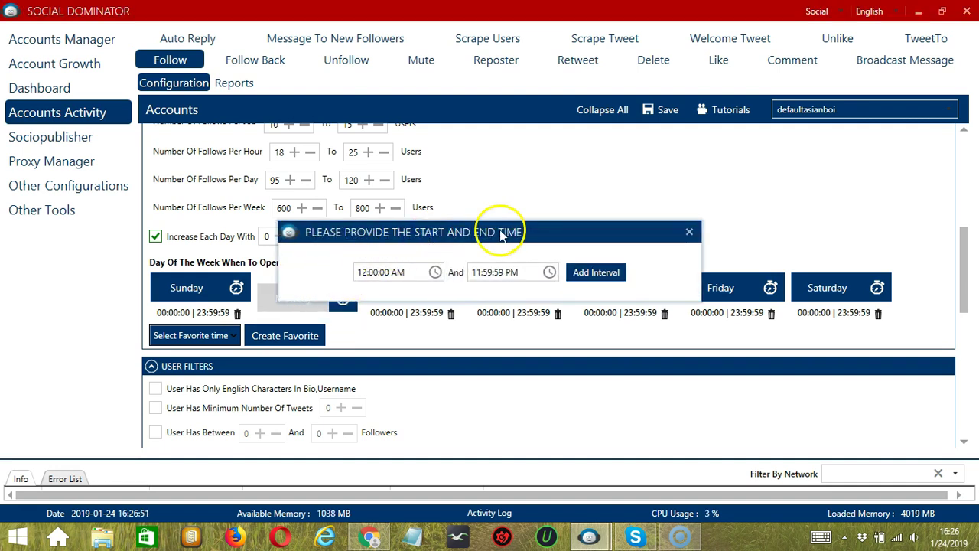
{"action": "left_click", "coordinate": [477, 272]}
{"action": "left_click", "coordinate": [477, 272]}
{"action": "left_click", "coordinate": [506, 272]}
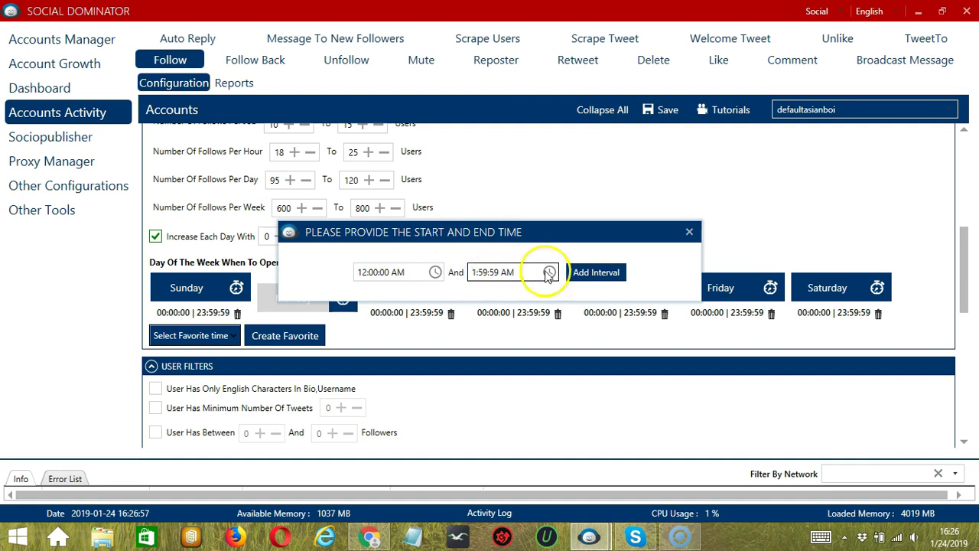
{"action": "left_click", "coordinate": [586, 277]}
Add a second Monday interval from 02:00:00 to 23:59:59
{"action": "left_click", "coordinate": [300, 286]}
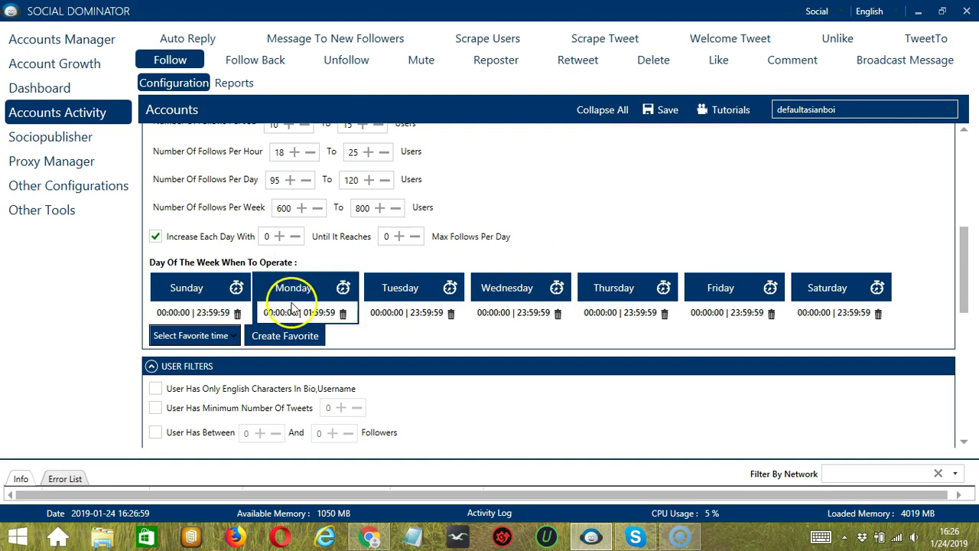
{"action": "left_click", "coordinate": [308, 285]}
{"action": "left_click", "coordinate": [361, 272]}
{"action": "left_click", "coordinate": [362, 273]}
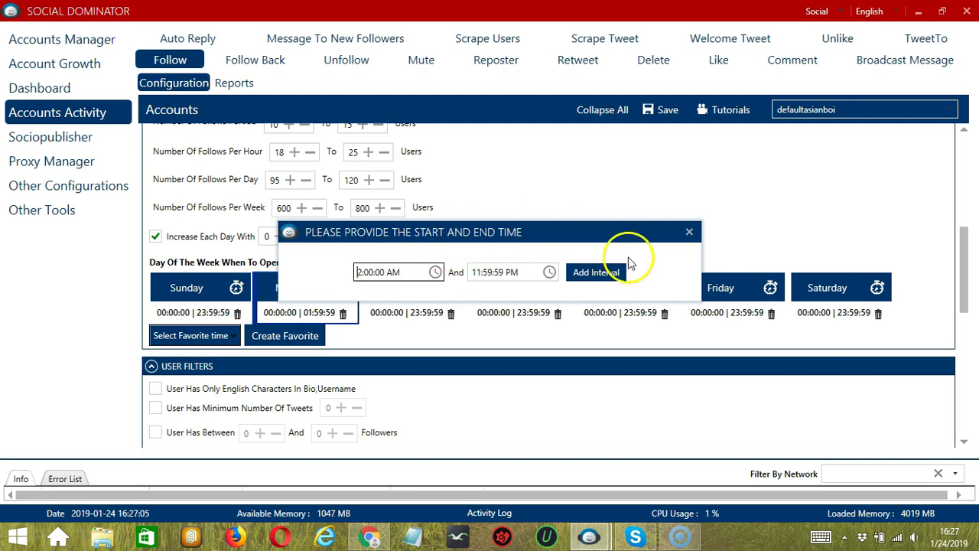
{"action": "left_click", "coordinate": [608, 274]}
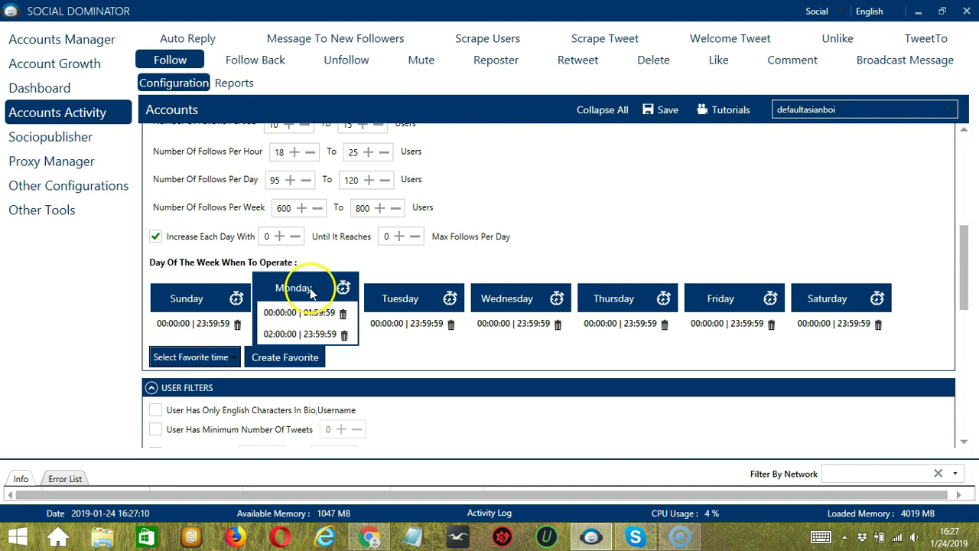
Create and save a favorite time named 'Twitter Follow' from the current weekly schedule
{"action": "left_click", "coordinate": [297, 360]}
{"action": "type", "text": "Twitter"}
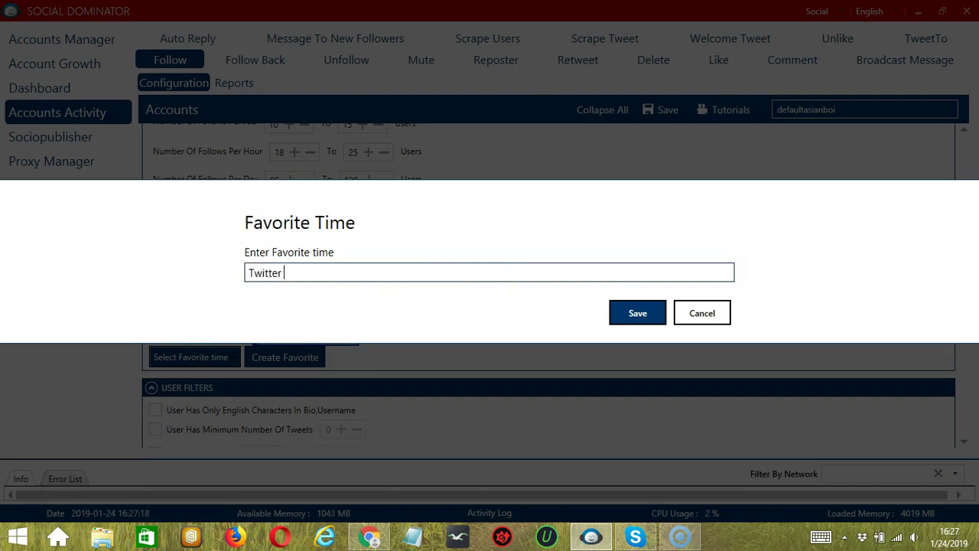
{"action": "type", "text": " Follow"}
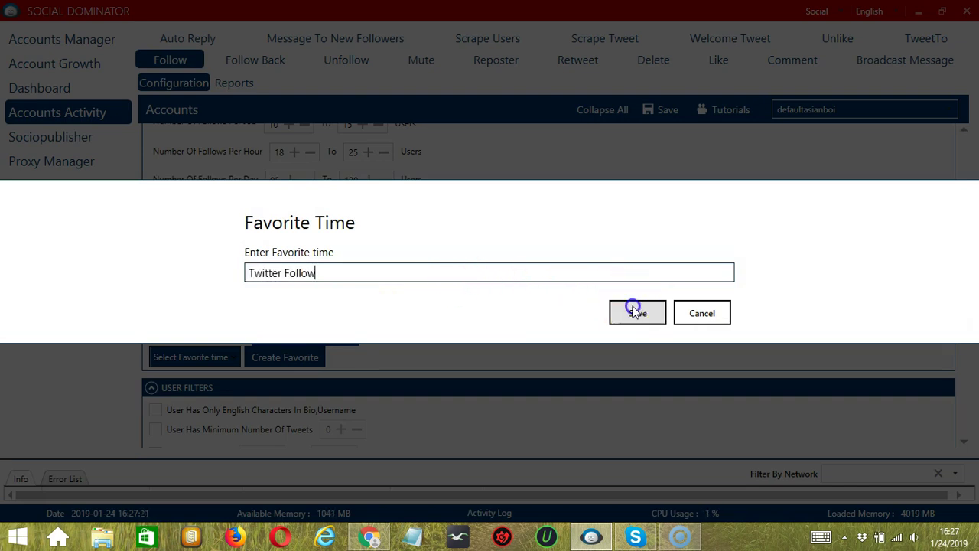
{"action": "left_click", "coordinate": [635, 313]}
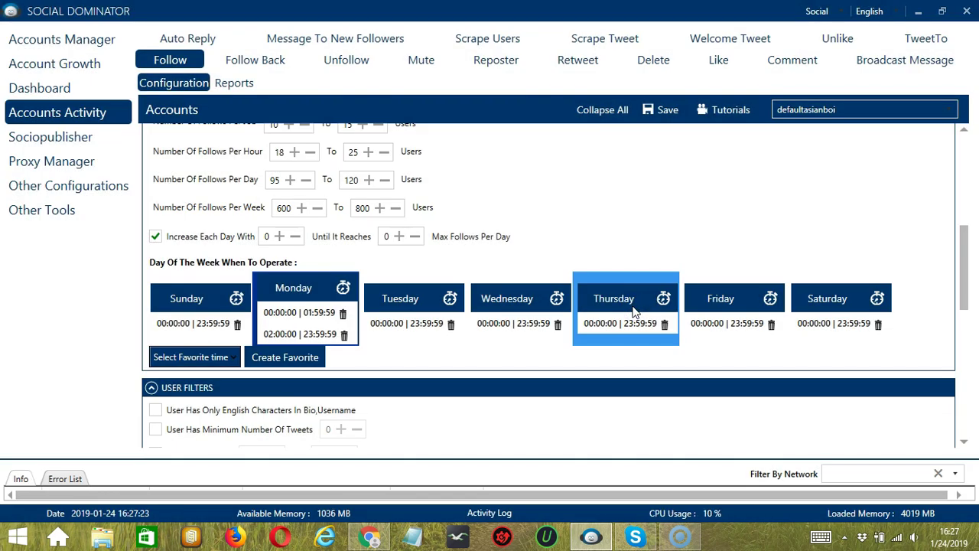
Pick 'Twitter Follow' from the Select Favorite time list, then scroll down to User Filters
{"action": "left_click", "coordinate": [228, 362]}
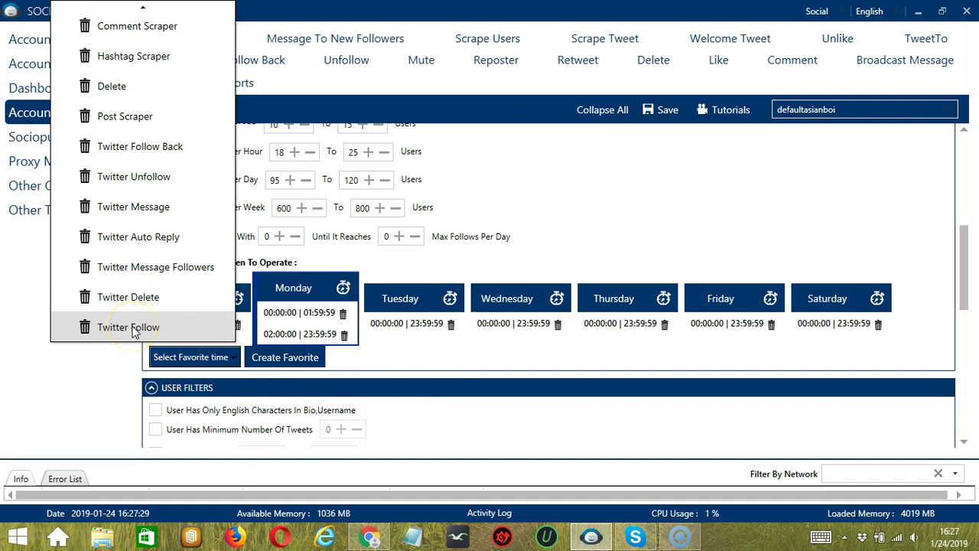
{"action": "left_click", "coordinate": [132, 327]}
{"action": "scroll", "coordinate": [542, 268], "scroll_direction": "down", "scroll_amount": 5}
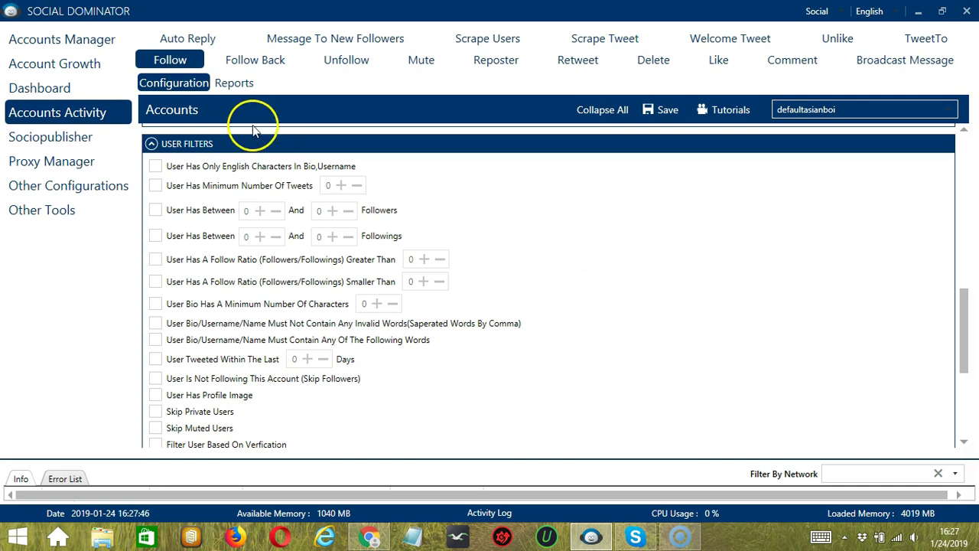
Require English-only characters and a minimum of 10 tweets
{"action": "left_click", "coordinate": [156, 166]}
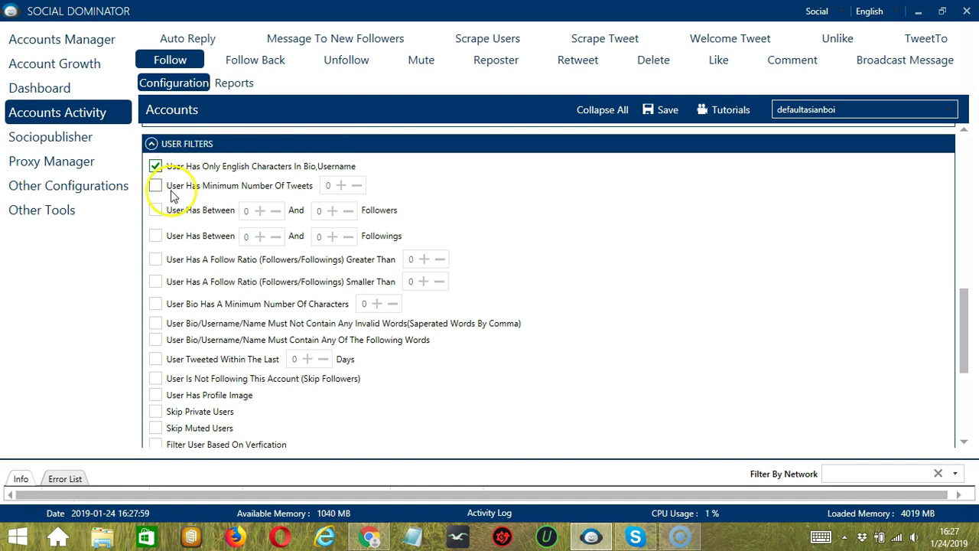
{"action": "left_click", "coordinate": [155, 185]}
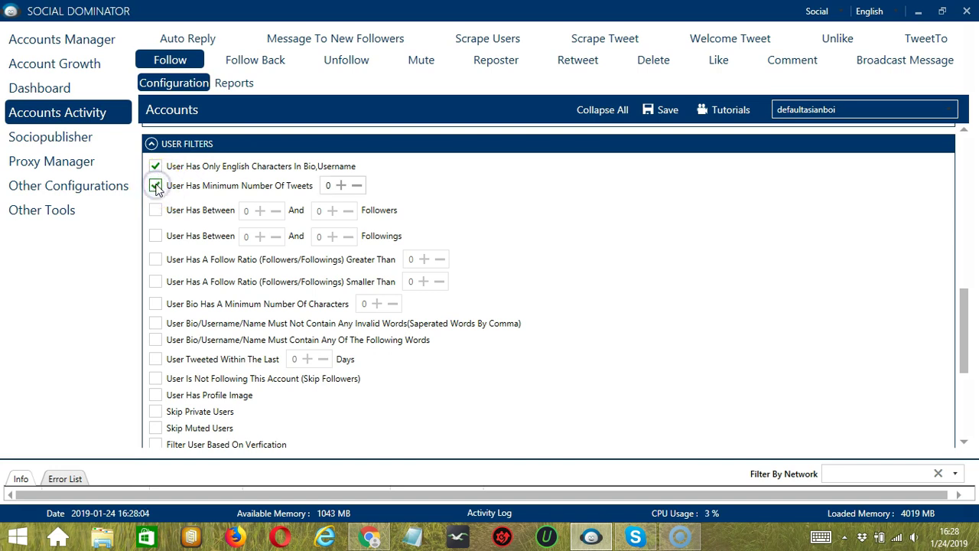
{"action": "double_click", "coordinate": [341, 186]}
{"action": "double_click", "coordinate": [342, 186]}
{"action": "double_click", "coordinate": [341, 186]}
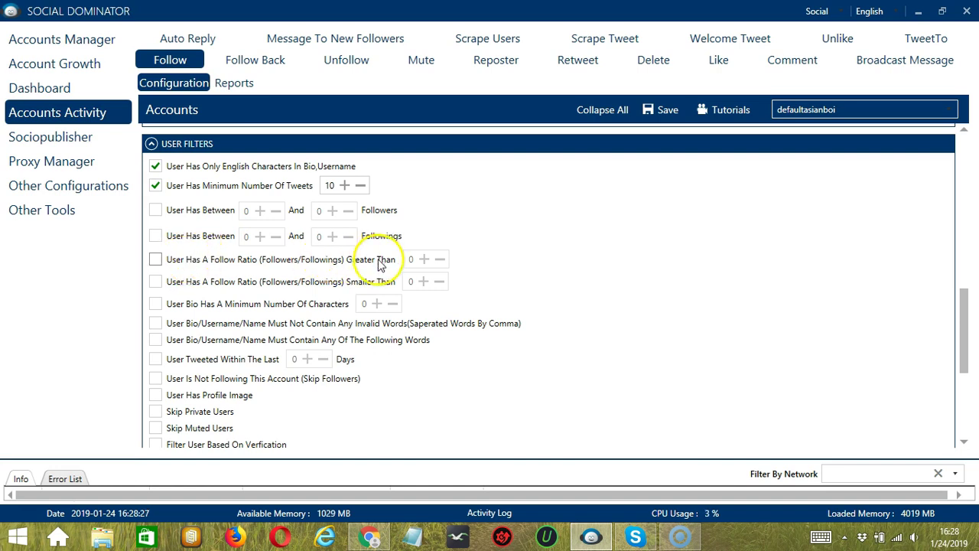
Turn on Bio Minimum Number Of Characters and set it to 5
{"action": "scroll", "coordinate": [176, 291], "scroll_direction": "down", "scroll_amount": 1}
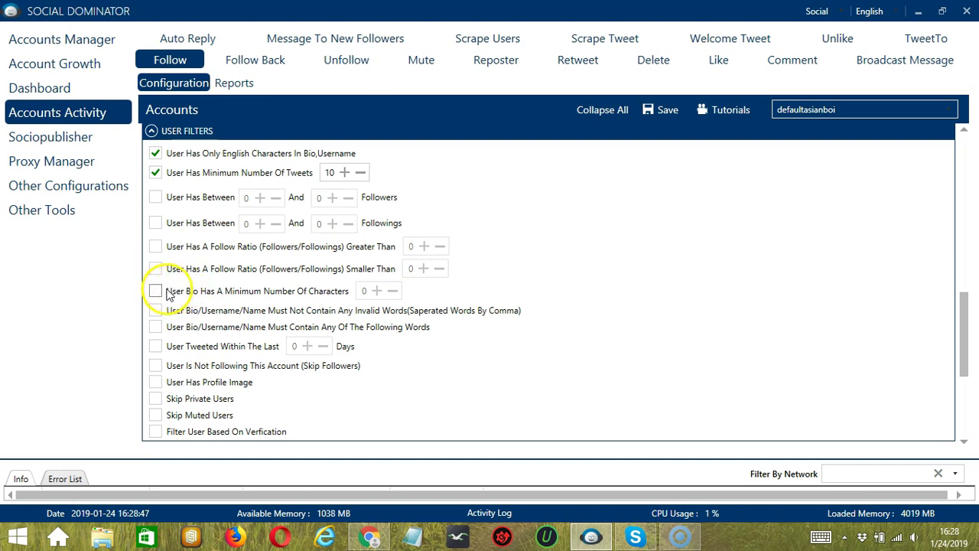
{"action": "left_click", "coordinate": [166, 295]}
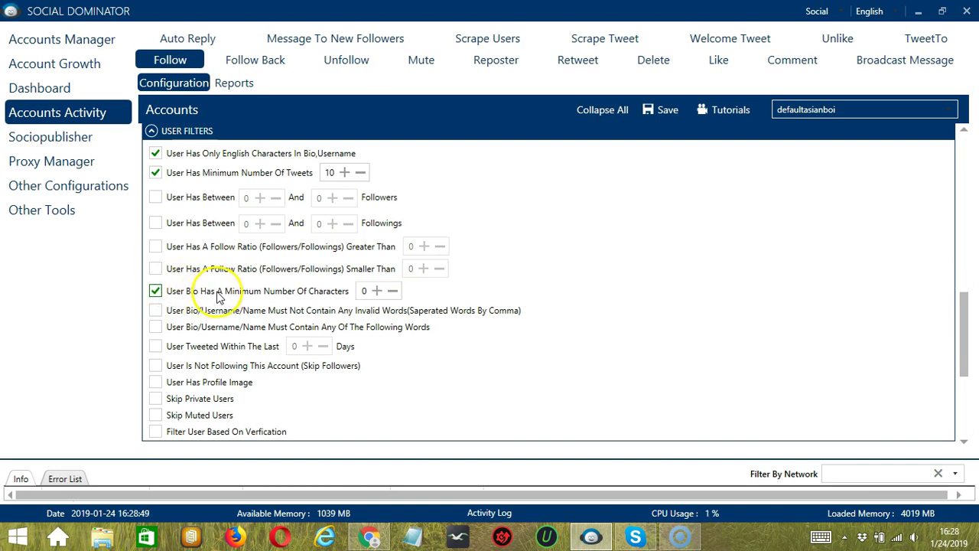
{"action": "left_click", "coordinate": [378, 291]}
{"action": "left_click", "coordinate": [378, 291]}
{"action": "left_click", "coordinate": [378, 291]}
{"action": "left_click", "coordinate": [378, 291]}
{"action": "left_click", "coordinate": [378, 291]}
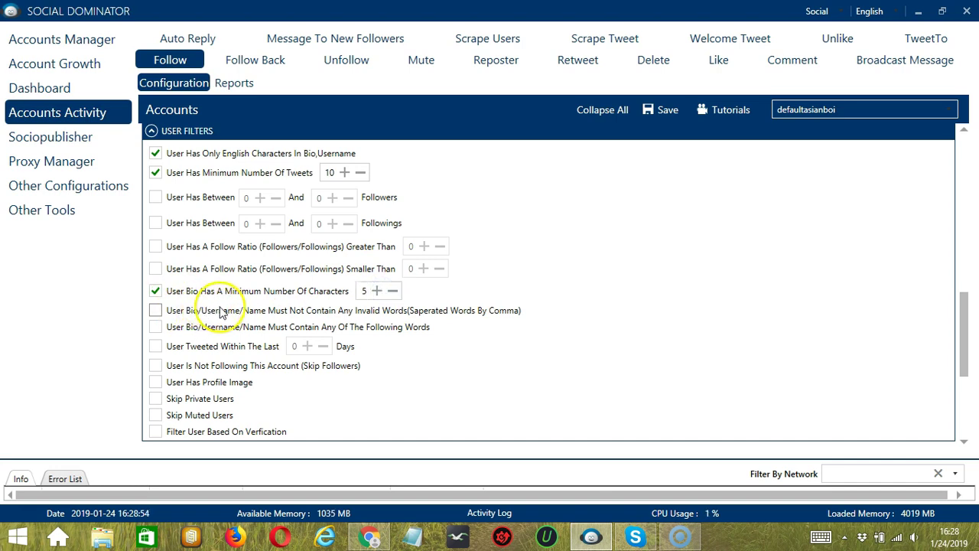
Tick Must Not Contain Any Invalid Words, start typing 'politic', then clear the word list
{"action": "left_click", "coordinate": [155, 312]}
{"action": "left_click", "coordinate": [284, 336]}
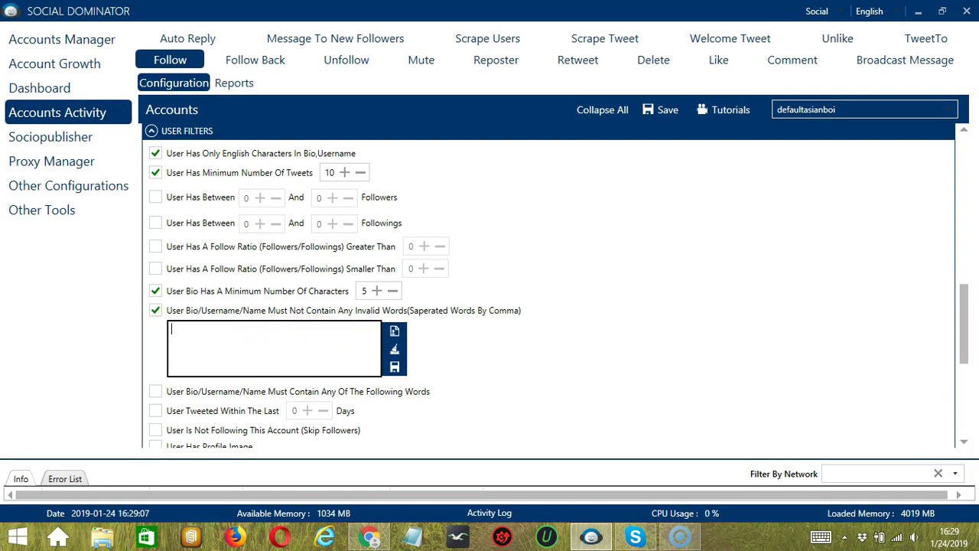
{"action": "type", "text": "politic"}
{"action": "left_click", "coordinate": [266, 342]}
{"action": "left_click", "coordinate": [175, 329]}
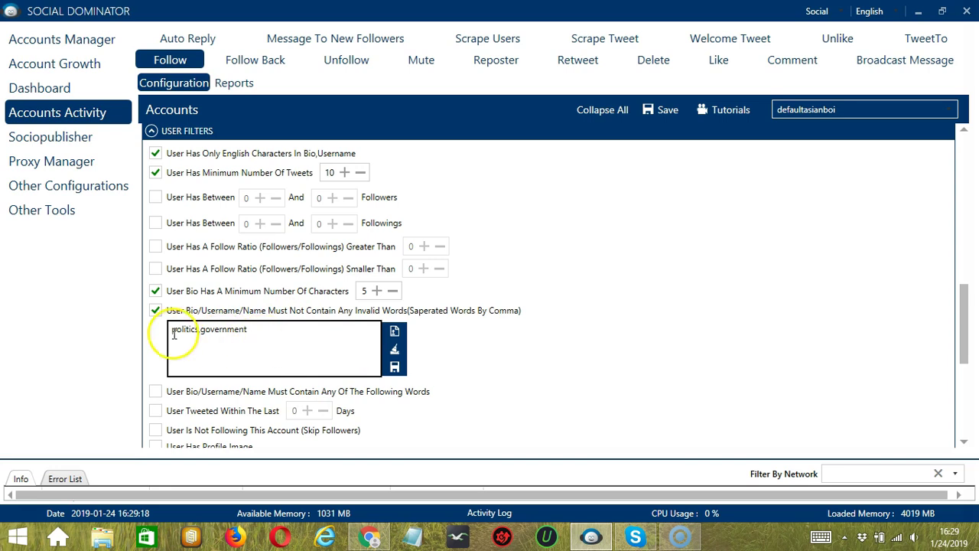
{"action": "left_click", "coordinate": [394, 352]}
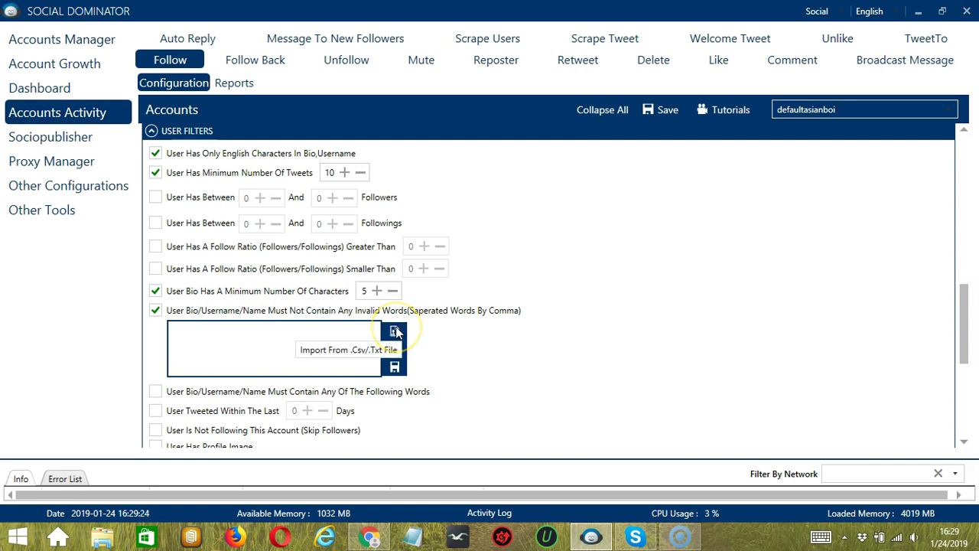
Import 'politics, government' into the invalid words list from must not contain.txt
{"action": "left_click", "coordinate": [395, 331]}
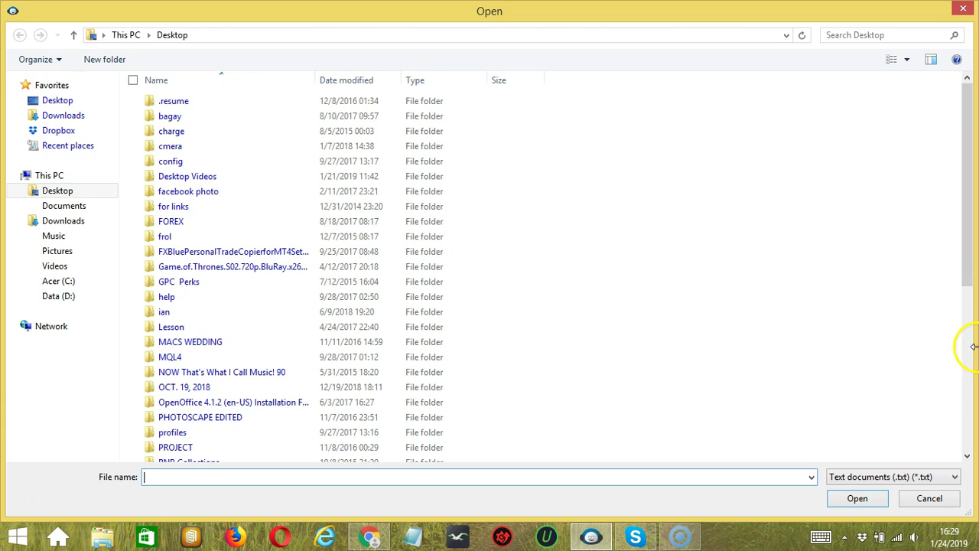
{"action": "left_click", "coordinate": [968, 437]}
{"action": "left_click", "coordinate": [236, 394]}
{"action": "left_click", "coordinate": [851, 501]}
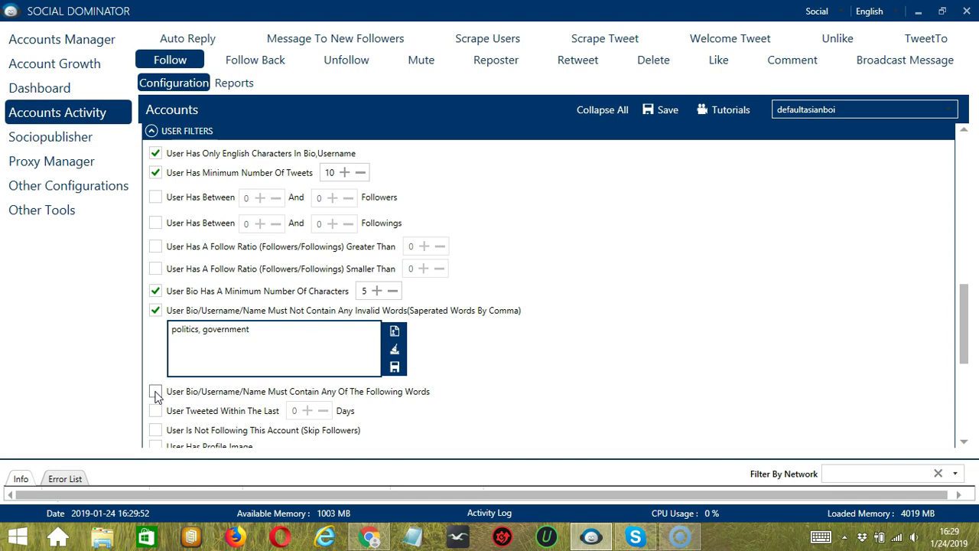
Tick Must Contain Any Of The Following Words and clear its word list
{"action": "scroll", "coordinate": [155, 396], "scroll_direction": "down", "scroll_amount": 2}
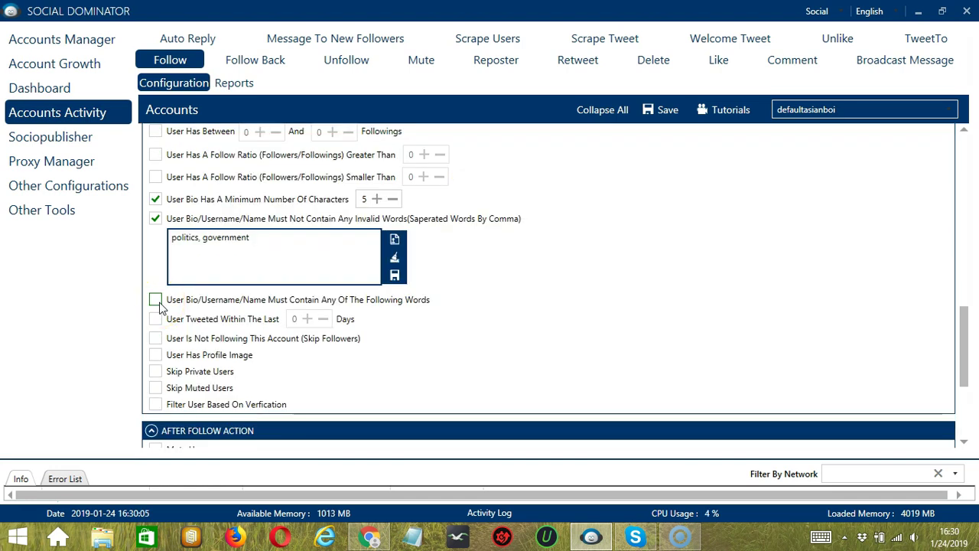
{"action": "left_click", "coordinate": [156, 300]}
{"action": "left_click", "coordinate": [197, 322]}
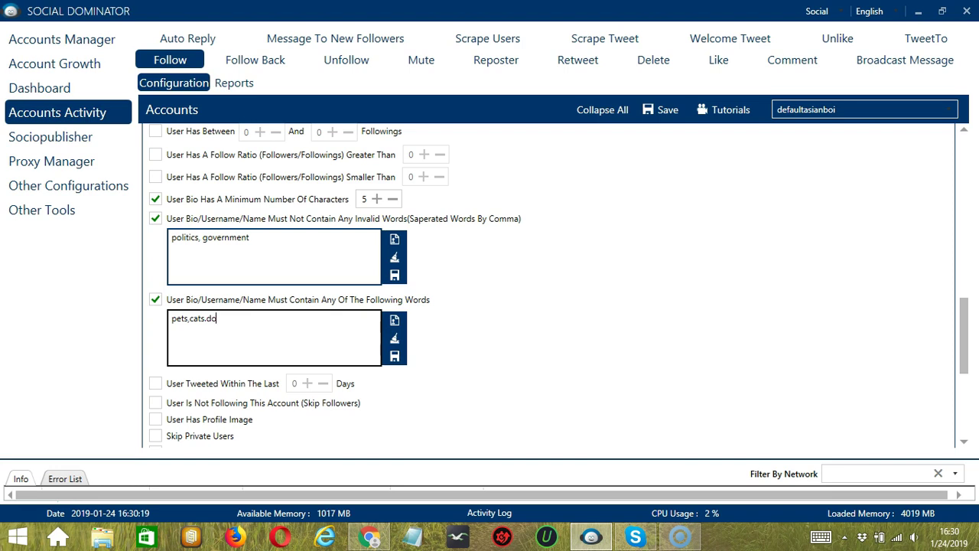
{"action": "left_click", "coordinate": [395, 339]}
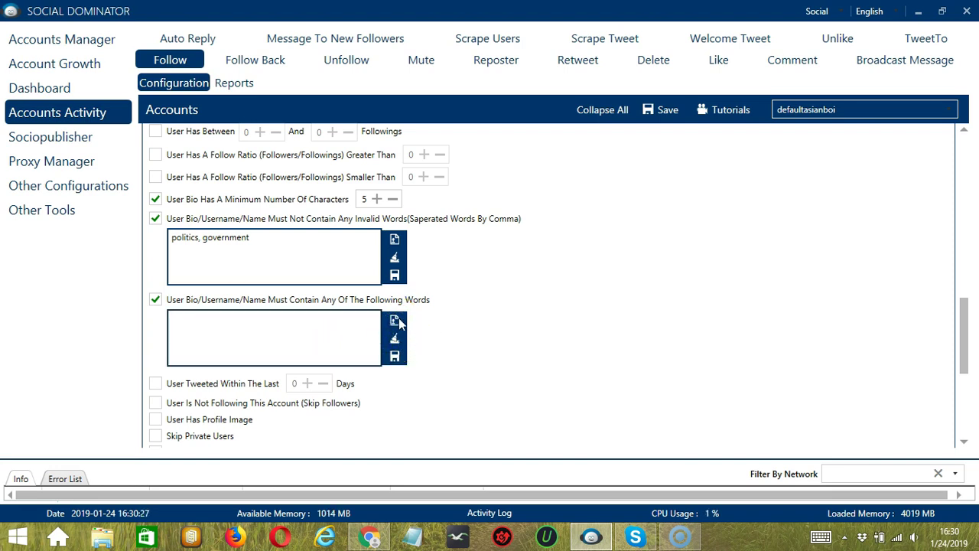
Import 'pets,cats,dogs' from pets.txt into the required words list
{"action": "left_click", "coordinate": [394, 319]}
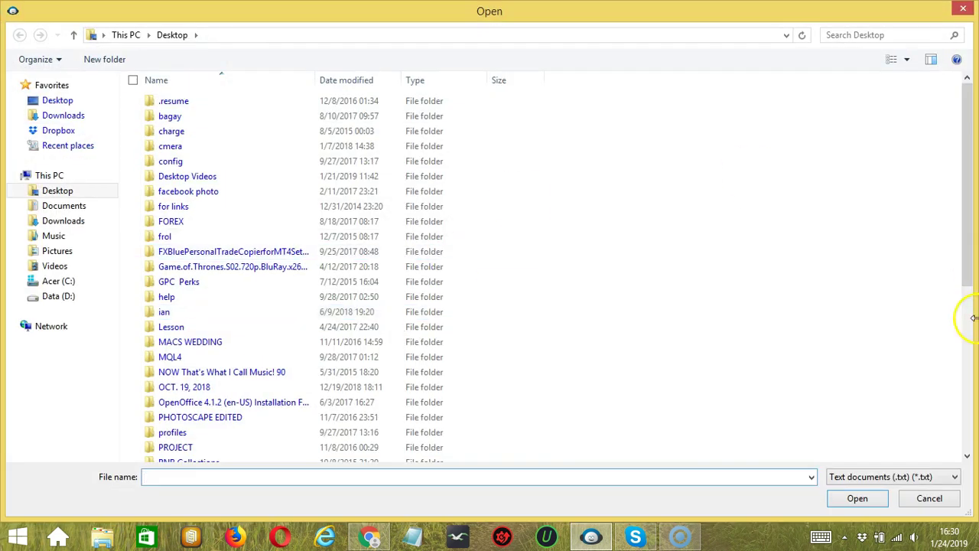
{"action": "left_click", "coordinate": [964, 426]}
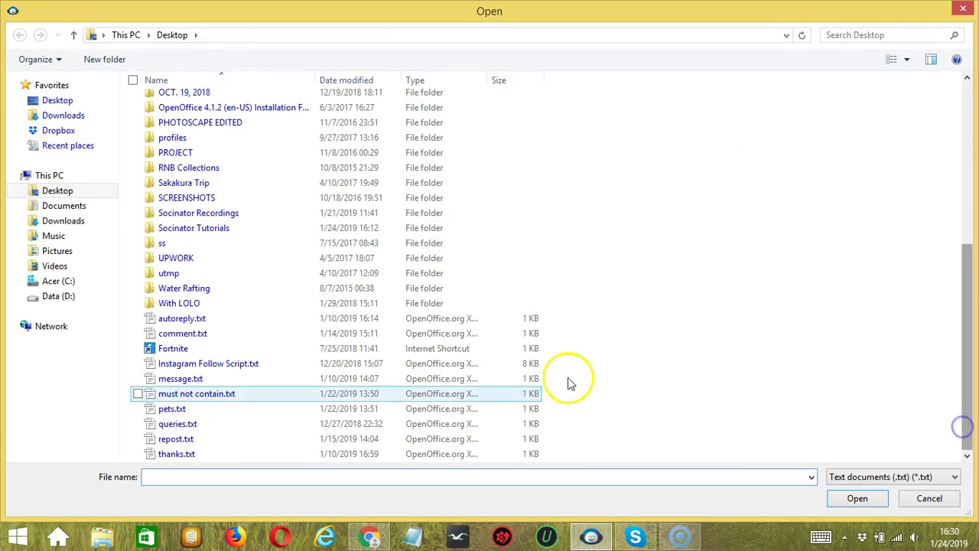
{"action": "left_click", "coordinate": [172, 408]}
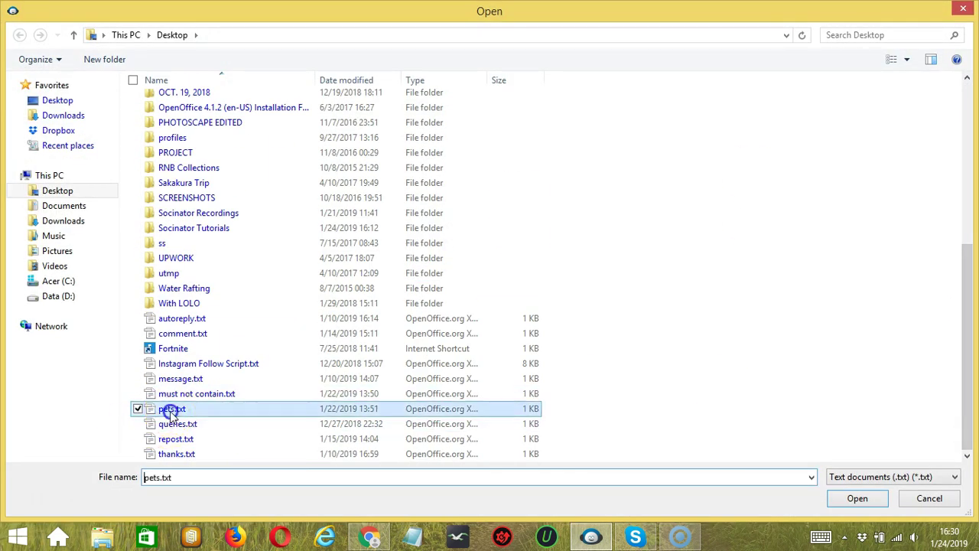
{"action": "left_click", "coordinate": [858, 499]}
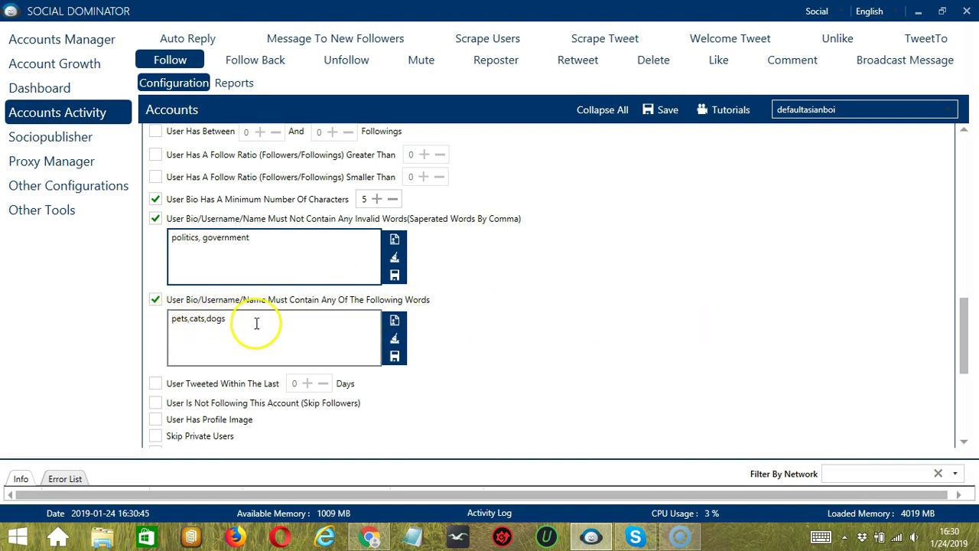
Enable tweeted-within-1-day, Not Following, Has Profile Image and verification filters
{"action": "scroll", "coordinate": [256, 323], "scroll_direction": "down", "scroll_amount": 2}
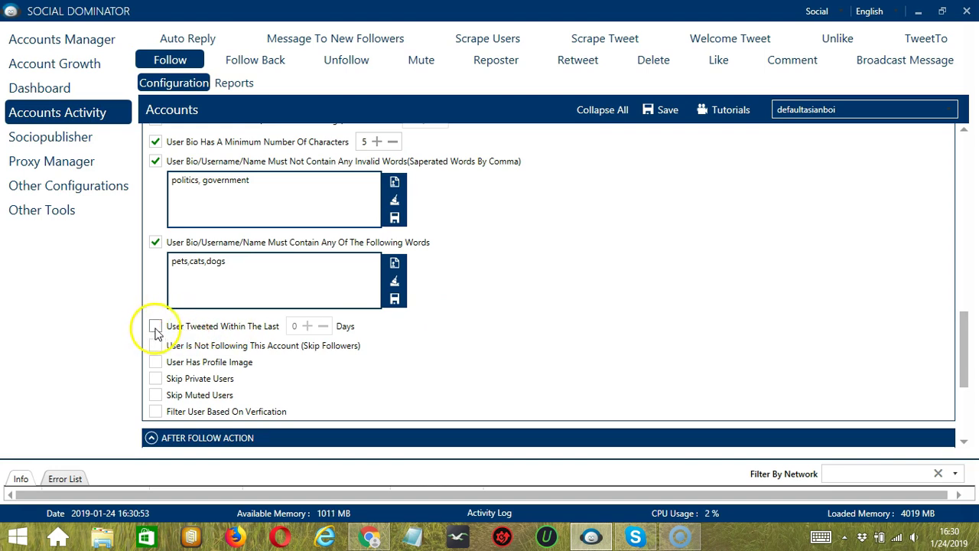
{"action": "left_click", "coordinate": [156, 327]}
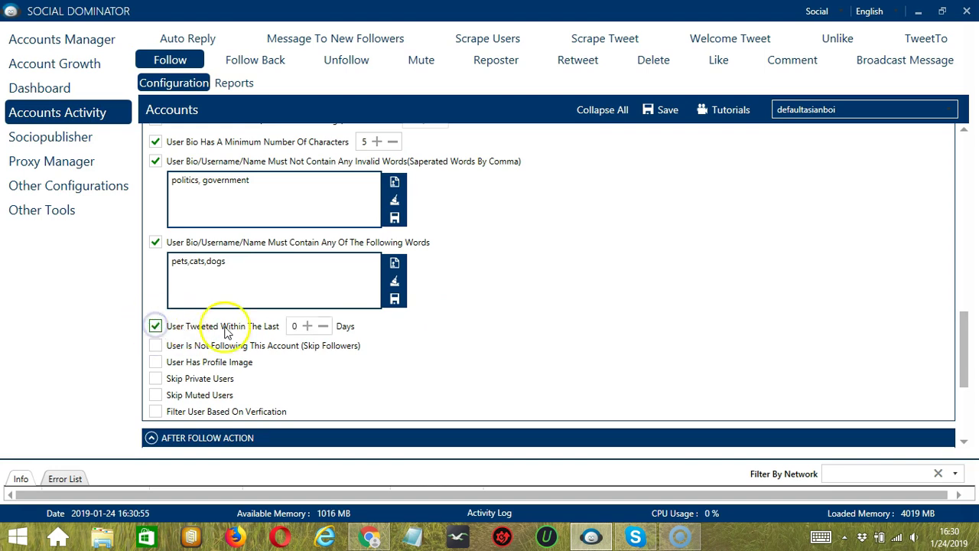
{"action": "left_click", "coordinate": [306, 327]}
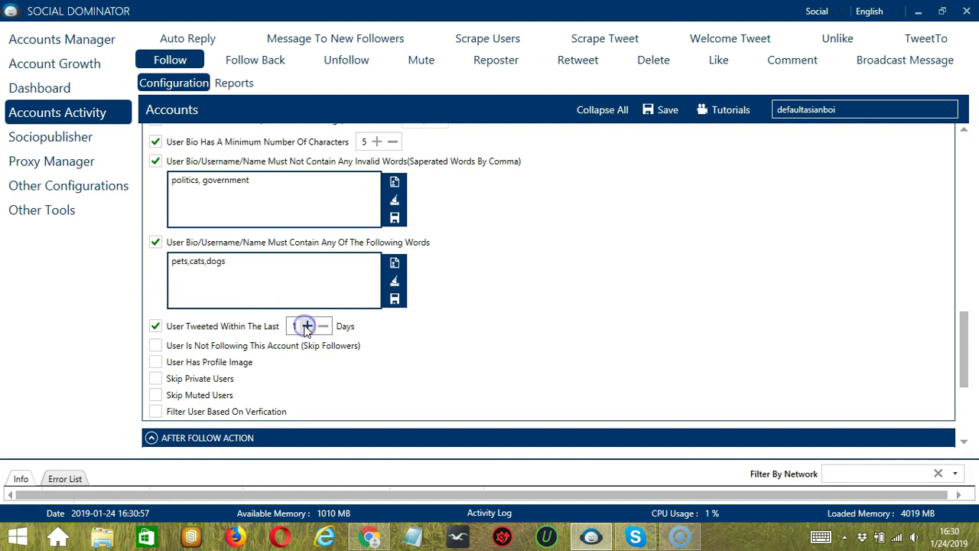
{"action": "left_click", "coordinate": [156, 345]}
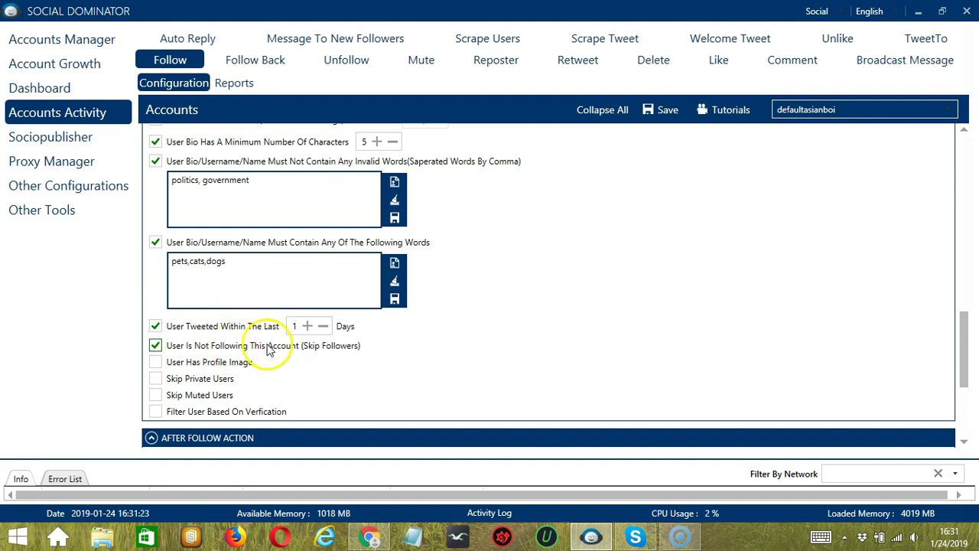
{"action": "left_click", "coordinate": [156, 364]}
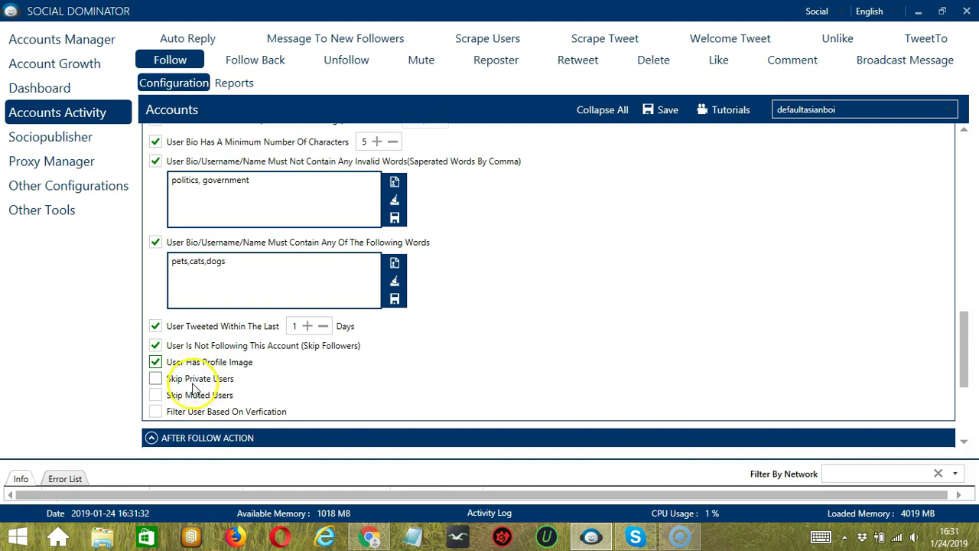
{"action": "left_click", "coordinate": [156, 413]}
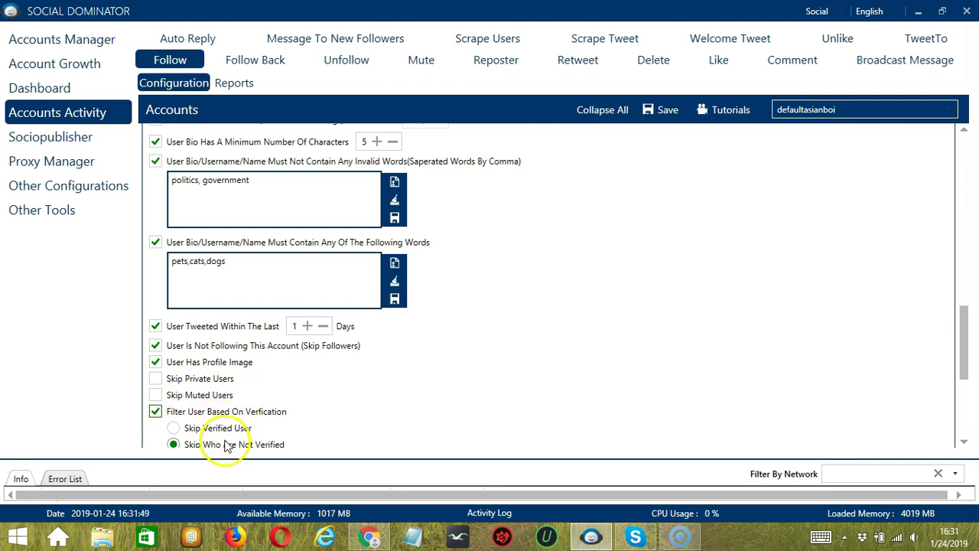
{"action": "scroll", "coordinate": [538, 288], "scroll_direction": "down", "scroll_amount": 5}
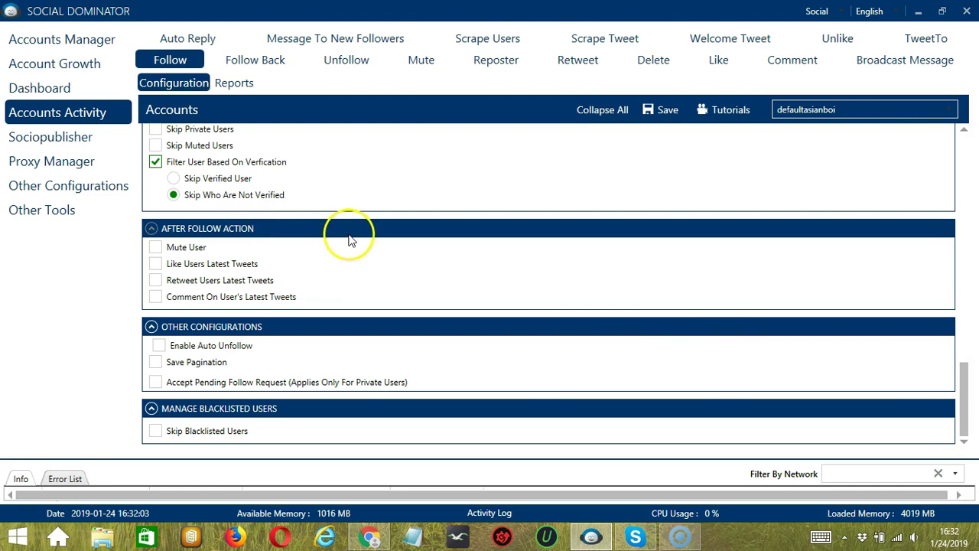
Tick Mute User, Like Users Latest Tweets and Retweet Users Latest Tweets as after-follow actions
{"action": "left_click", "coordinate": [176, 249]}
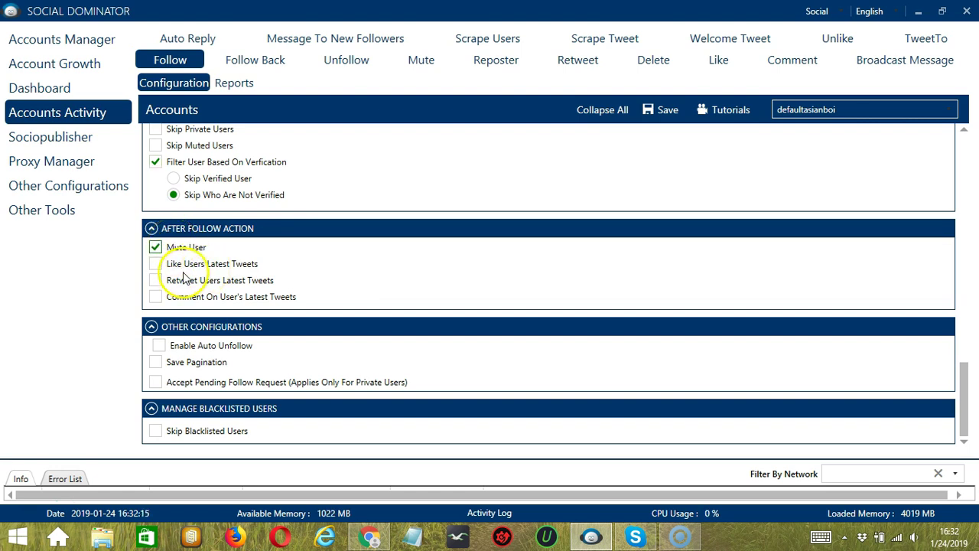
{"action": "left_click", "coordinate": [215, 265]}
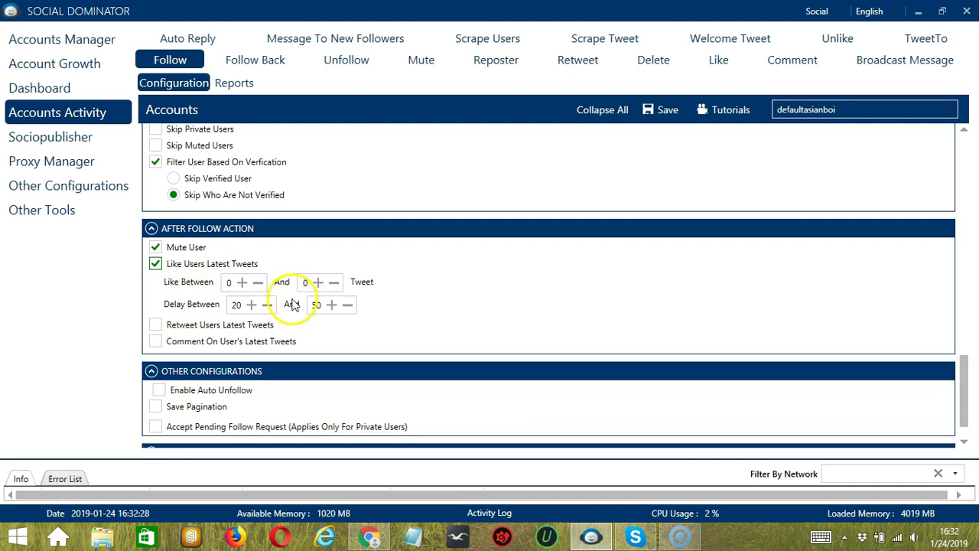
{"action": "left_click", "coordinate": [155, 325]}
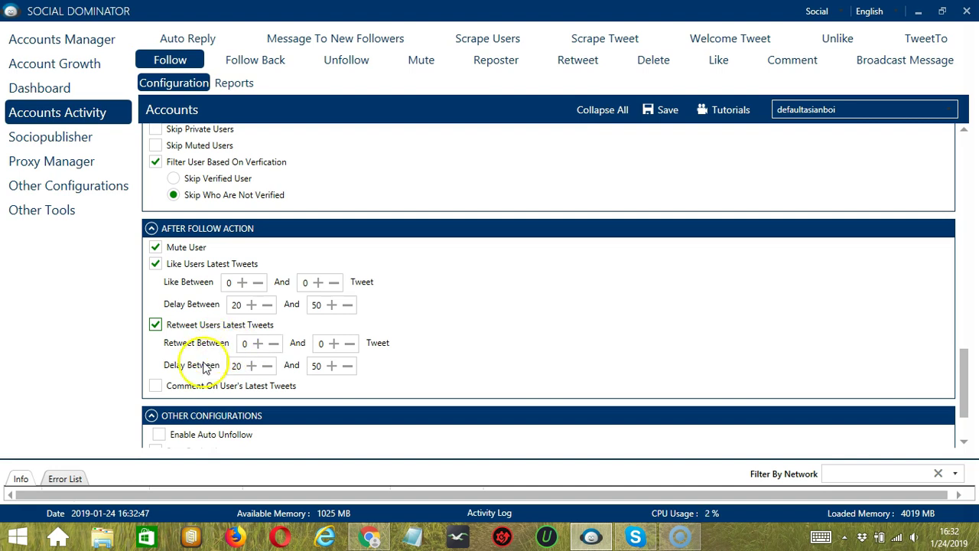
Enable commenting on users' latest tweets and save the comment '(Awesome | Cool)'
{"action": "left_click", "coordinate": [155, 386]}
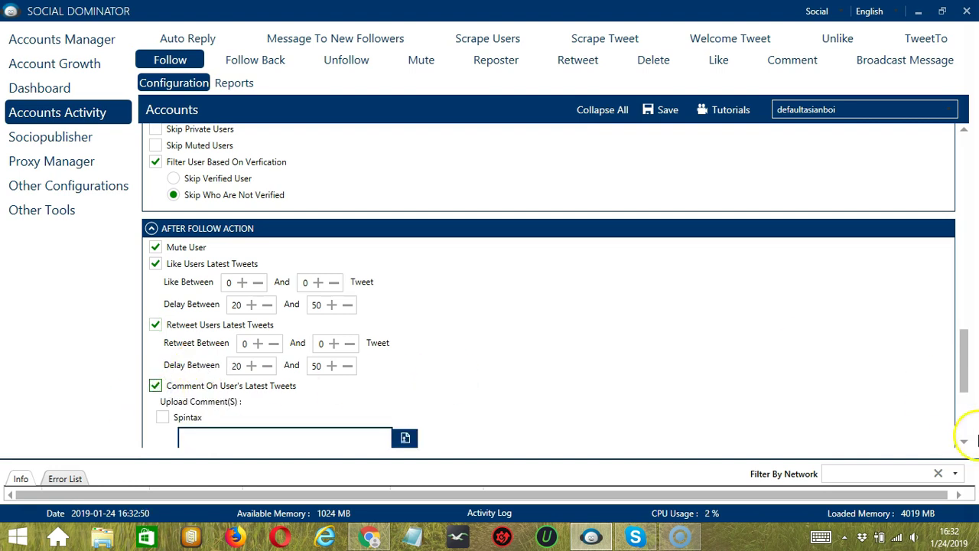
{"action": "left_click", "coordinate": [966, 444]}
{"action": "left_click", "coordinate": [966, 444]}
{"action": "left_click", "coordinate": [350, 321]}
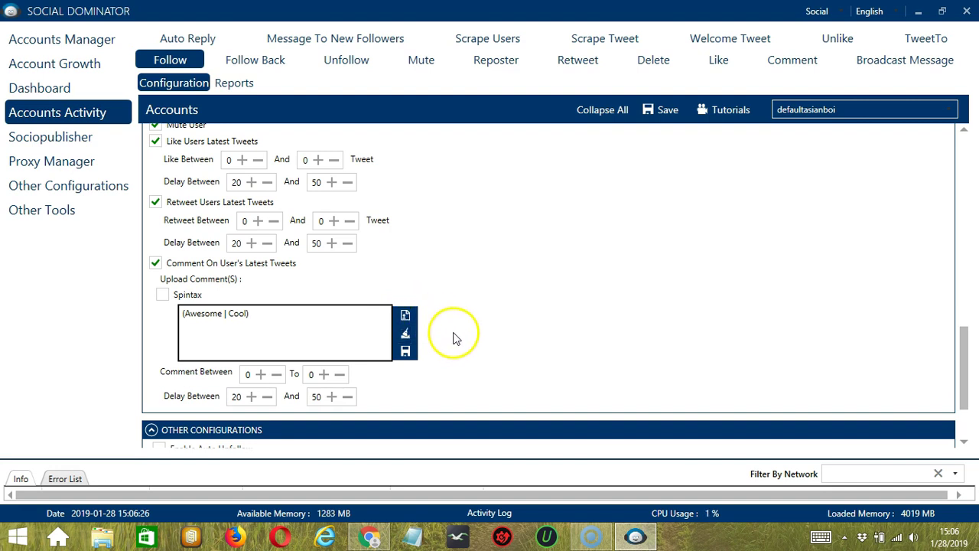
{"action": "left_click", "coordinate": [406, 351]}
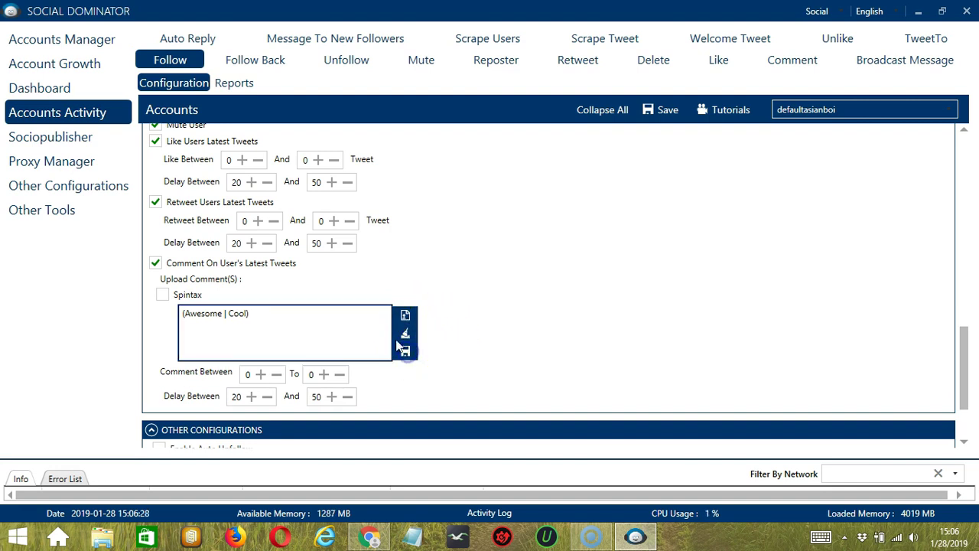
Mark the comments as Spintax
{"action": "left_click", "coordinate": [163, 296]}
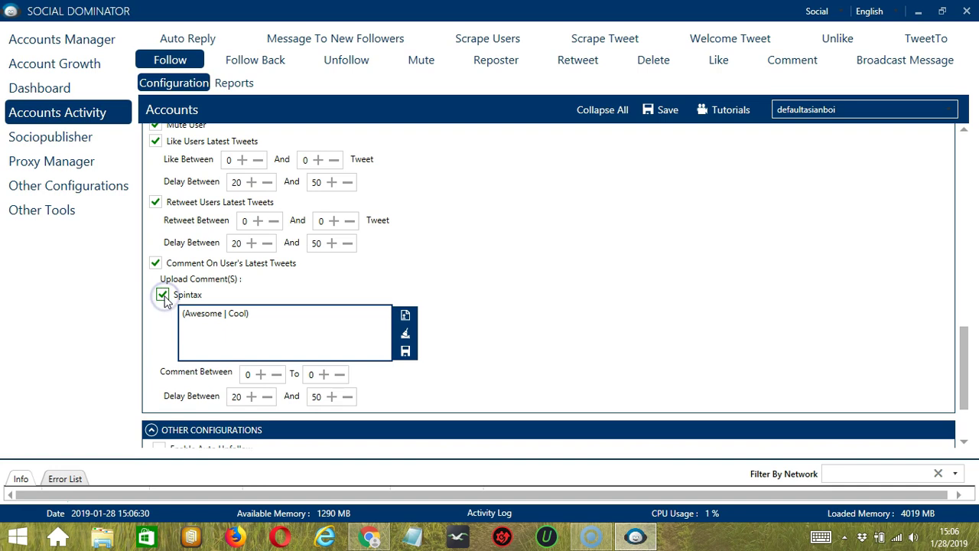
{"action": "left_click", "coordinate": [253, 320]}
{"action": "left_click", "coordinate": [167, 338]}
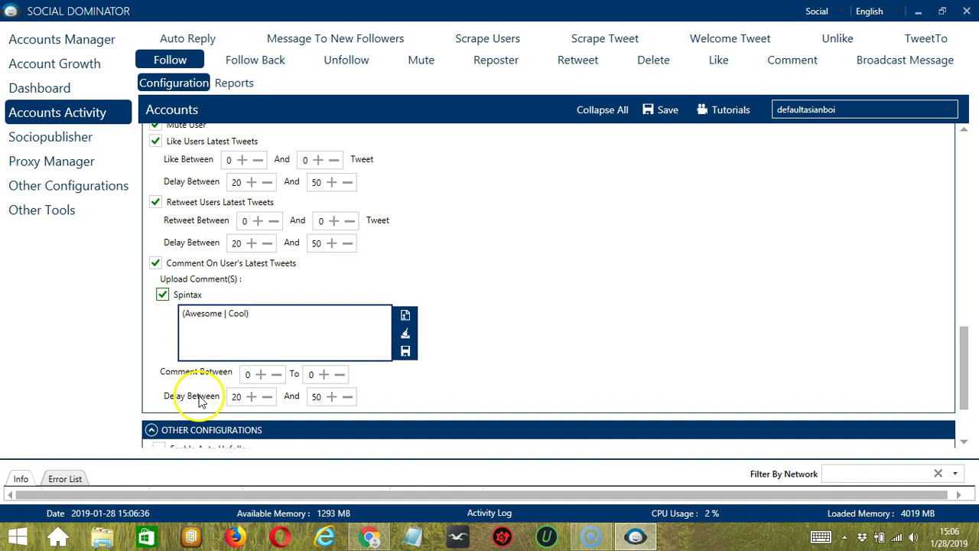
{"action": "left_click", "coordinate": [965, 442]}
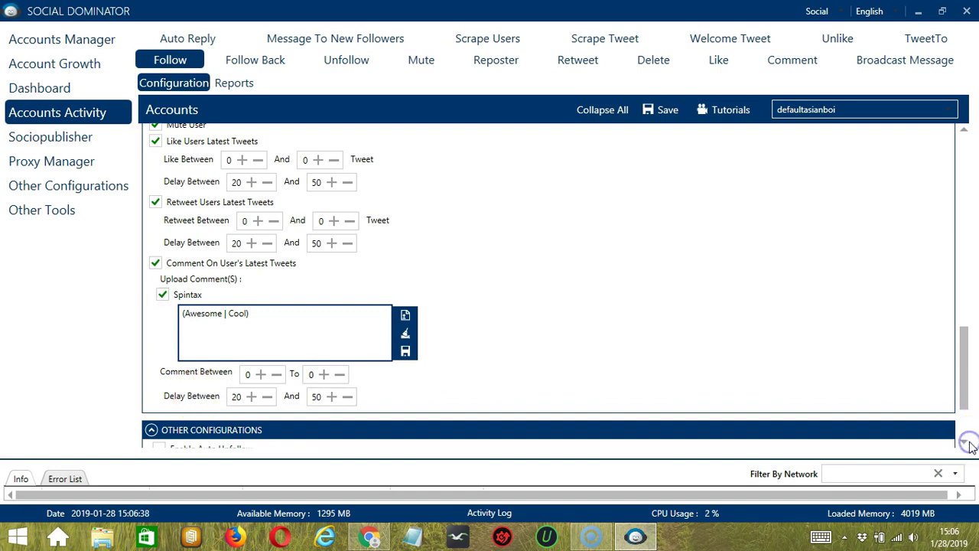
{"action": "left_click", "coordinate": [965, 443]}
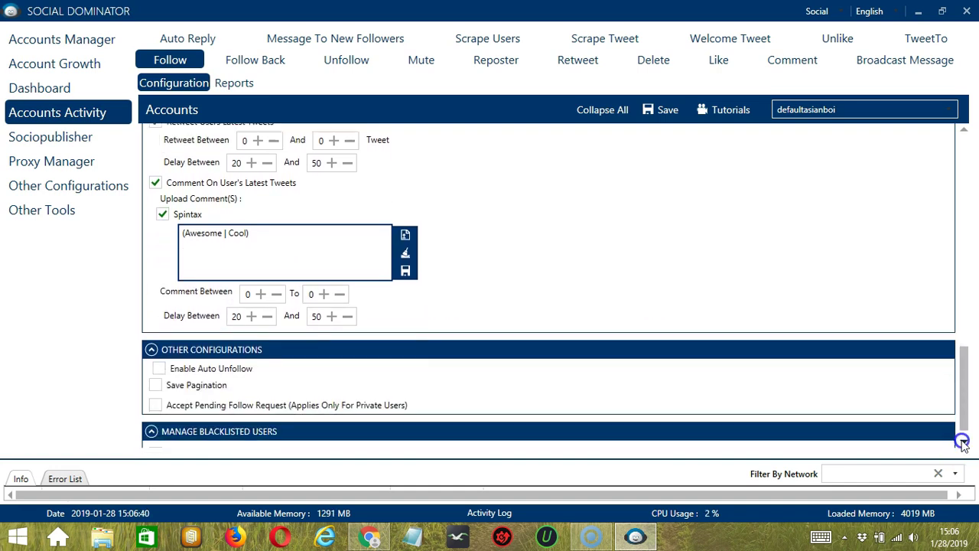
Enable Auto Unfollow and choose the 'Start Unfollow And Stop Follow' option
{"action": "left_click", "coordinate": [241, 348]}
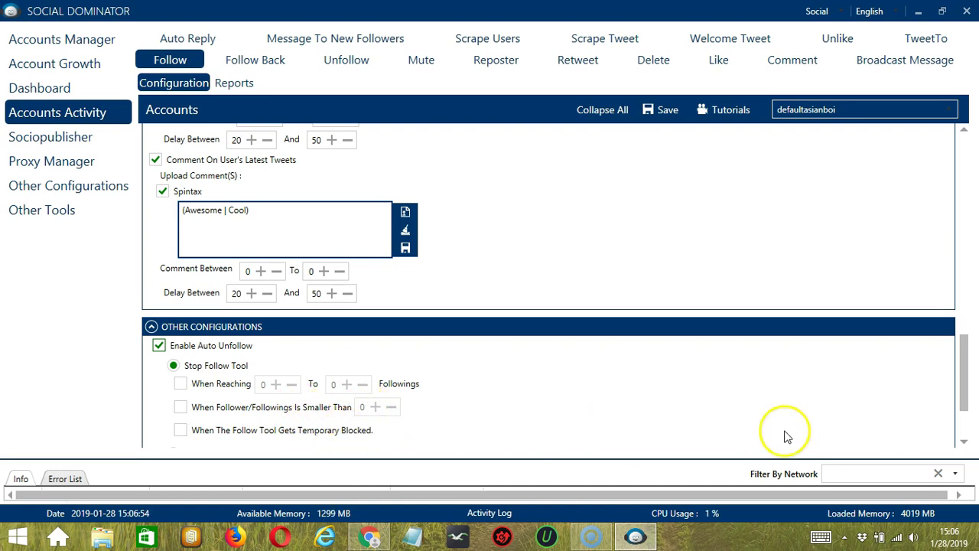
{"action": "left_click", "coordinate": [963, 444]}
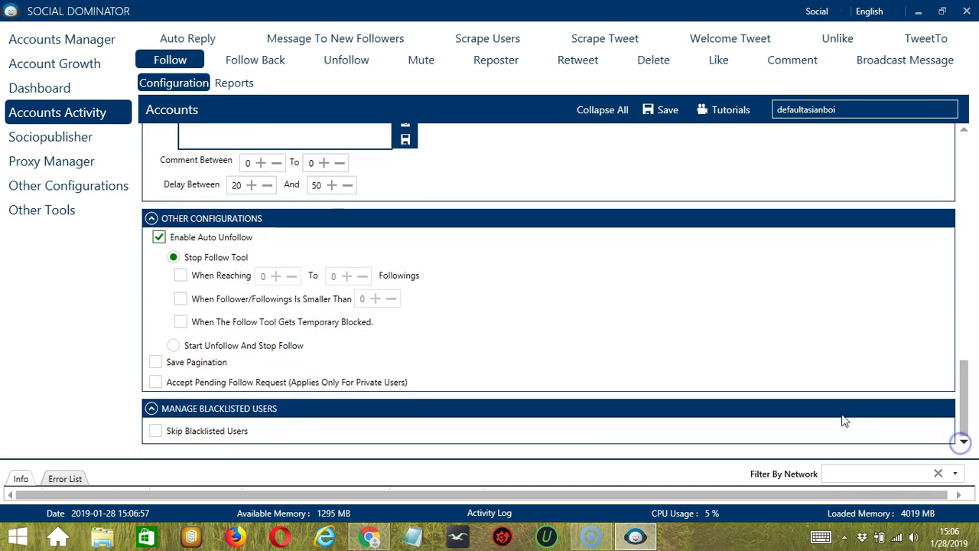
{"action": "left_click", "coordinate": [286, 346]}
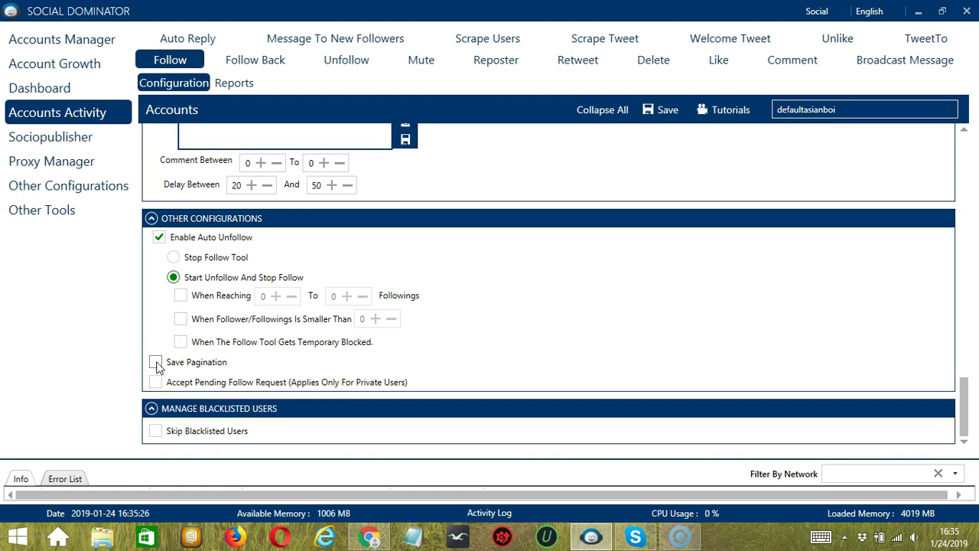
Enable auto unfollow with Start Unfollow And Stop Follow, and accept pending follow requests from private users
{"action": "left_click", "coordinate": [220, 365]}
{"action": "left_click", "coordinate": [182, 374]}
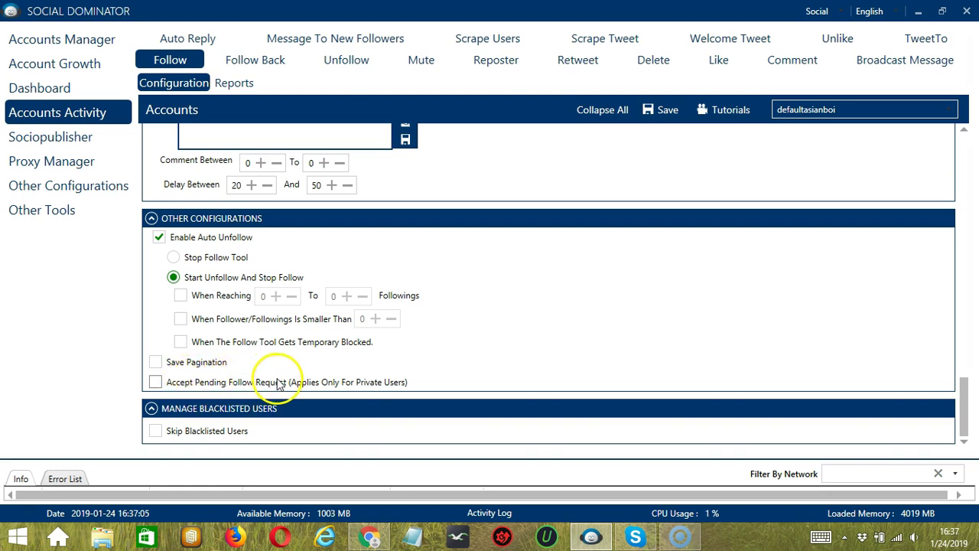
{"action": "left_click", "coordinate": [156, 383]}
{"action": "scroll", "coordinate": [222, 383], "scroll_direction": "down", "scroll_amount": 1}
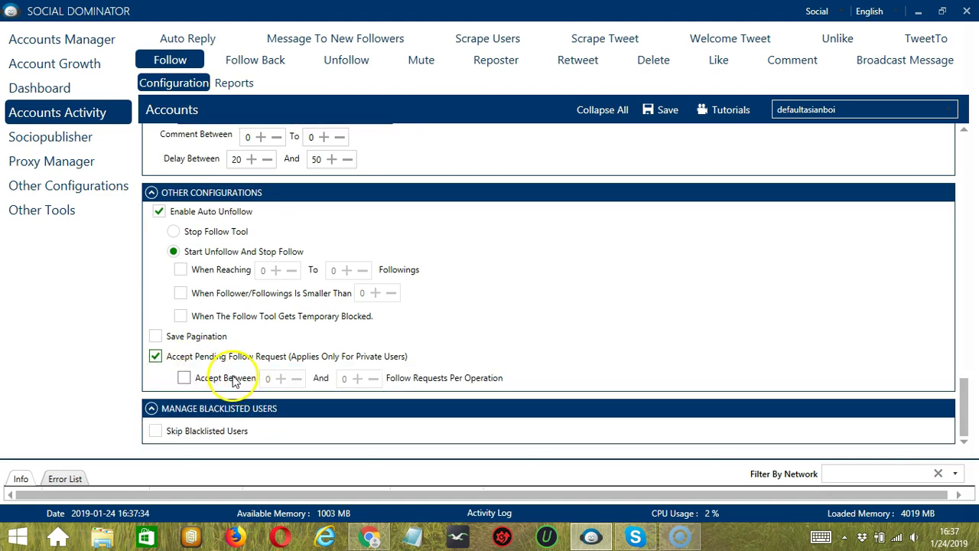
{"action": "left_click", "coordinate": [242, 418]}
Turn on Skip Blacklisted Users and try the group blacklist option
{"action": "left_click", "coordinate": [155, 431]}
{"action": "left_click", "coordinate": [965, 441]}
{"action": "left_click", "coordinate": [964, 443]}
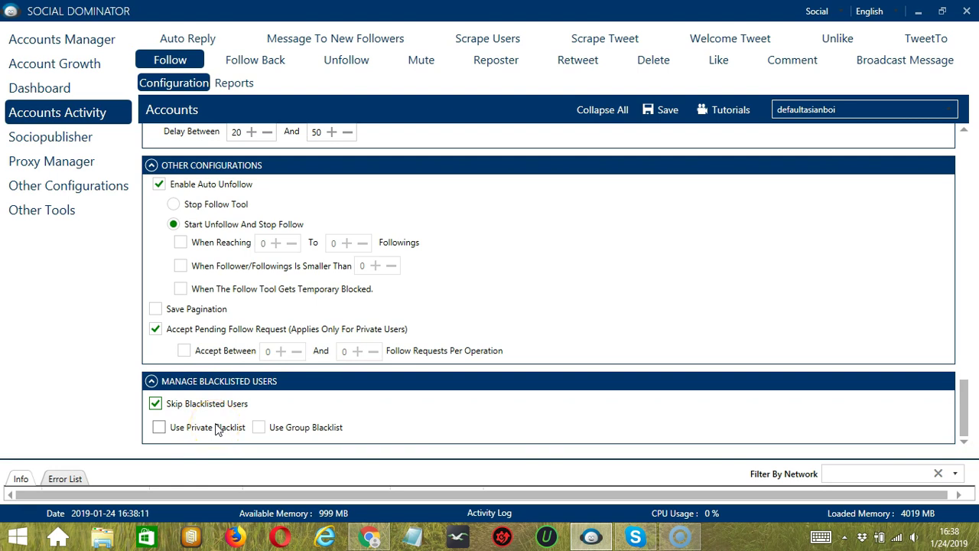
{"action": "left_click", "coordinate": [307, 427]}
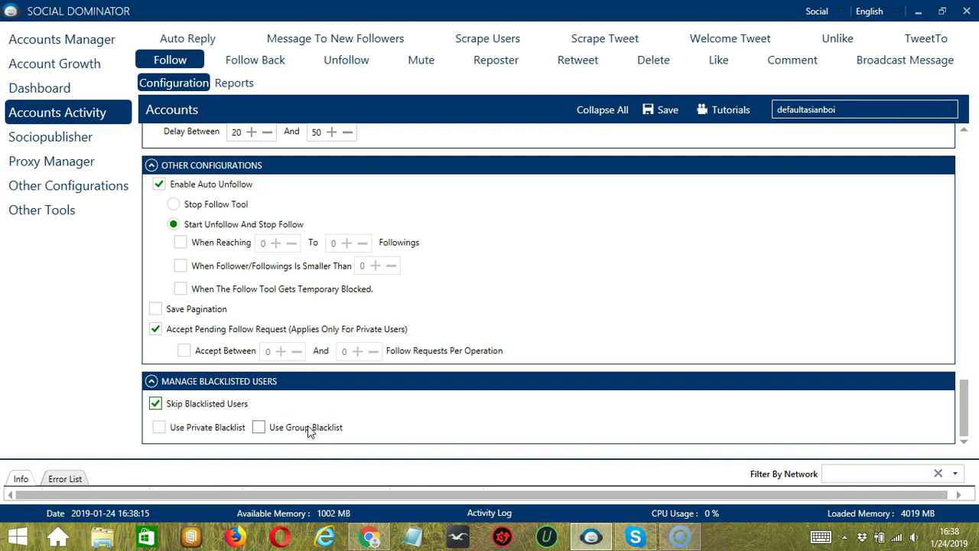
{"action": "left_click", "coordinate": [315, 430]}
Save the Follow activity configuration and dismiss the Successfully Saved message
{"action": "scroll", "coordinate": [966, 138], "scroll_direction": "up", "scroll_amount": 10}
{"action": "left_click", "coordinate": [668, 111]}
{"action": "left_click", "coordinate": [692, 299]}
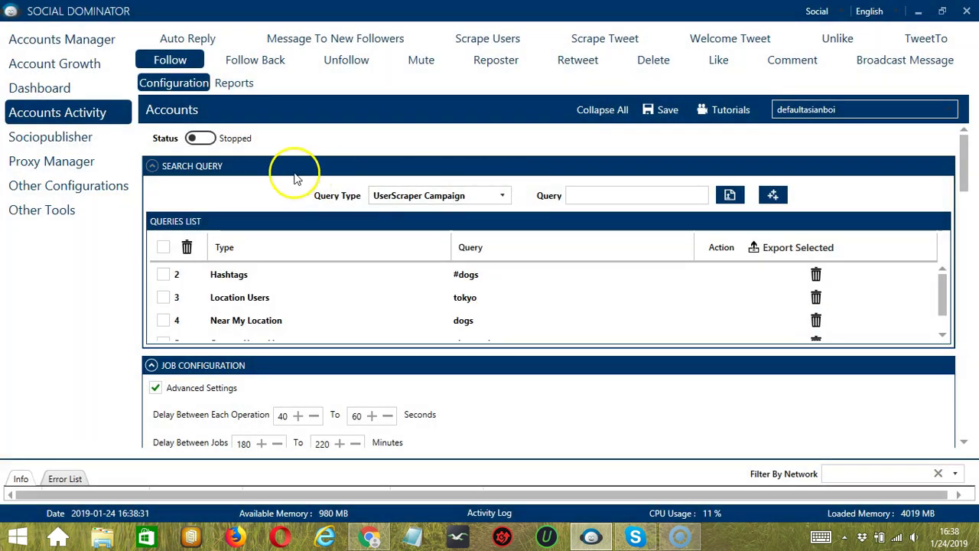
Switch the Follow activity status from Stopped to Active
{"action": "left_click", "coordinate": [202, 138]}
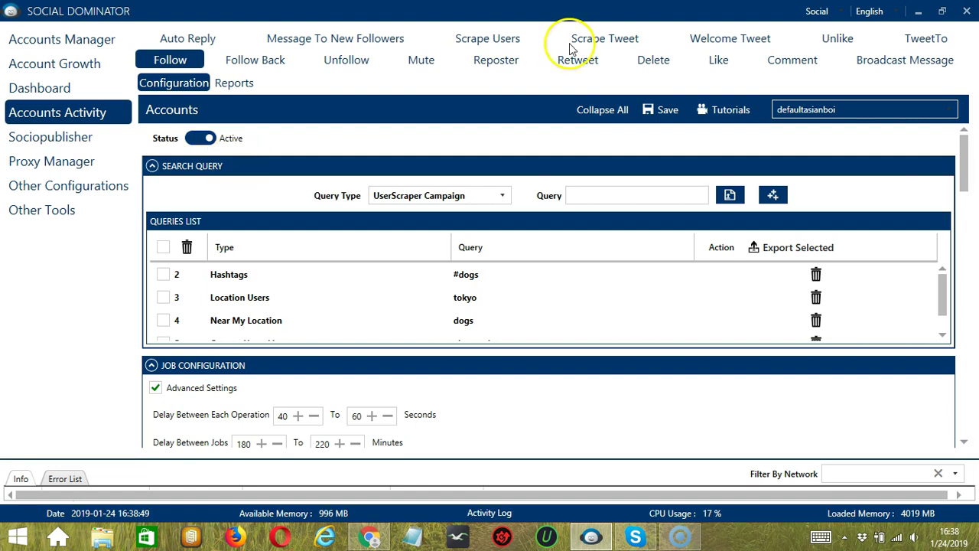
Switch to Twitter and open the Grow Followers > Follower campaign form
{"action": "left_click", "coordinate": [841, 14]}
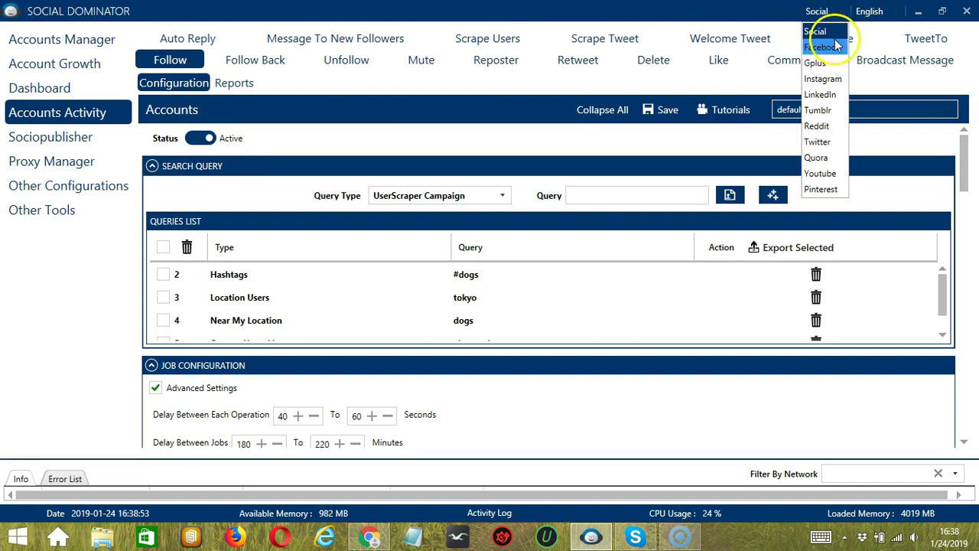
{"action": "left_click", "coordinate": [816, 143]}
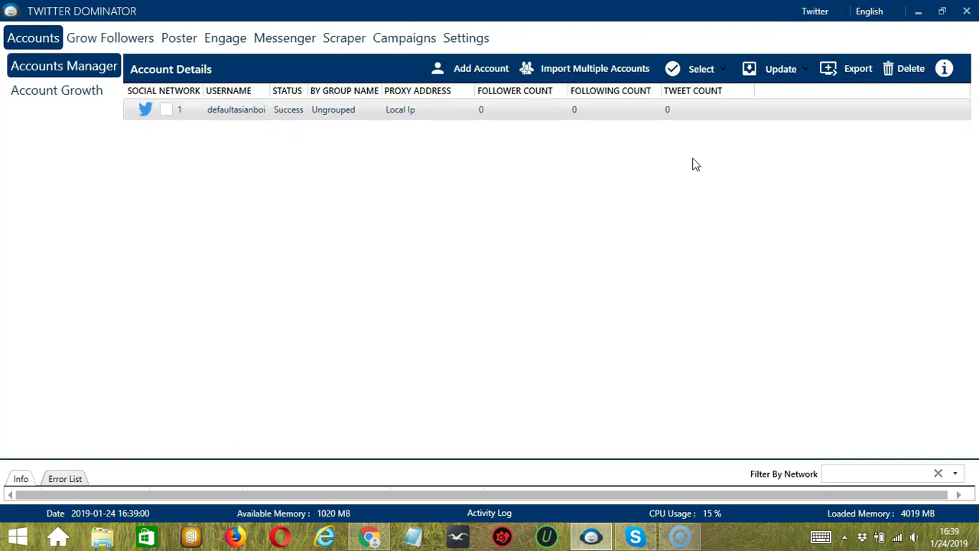
{"action": "left_click", "coordinate": [111, 39]}
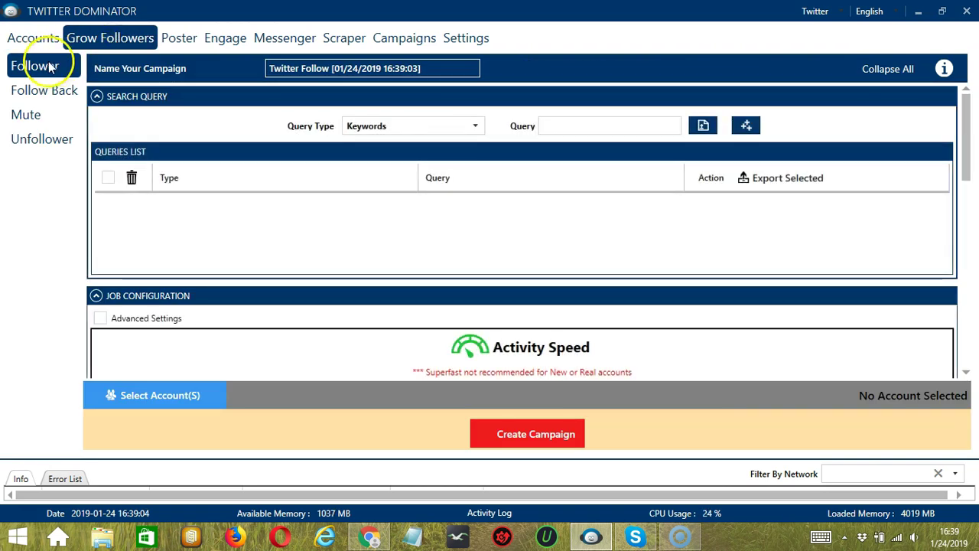
{"action": "left_click", "coordinate": [49, 71]}
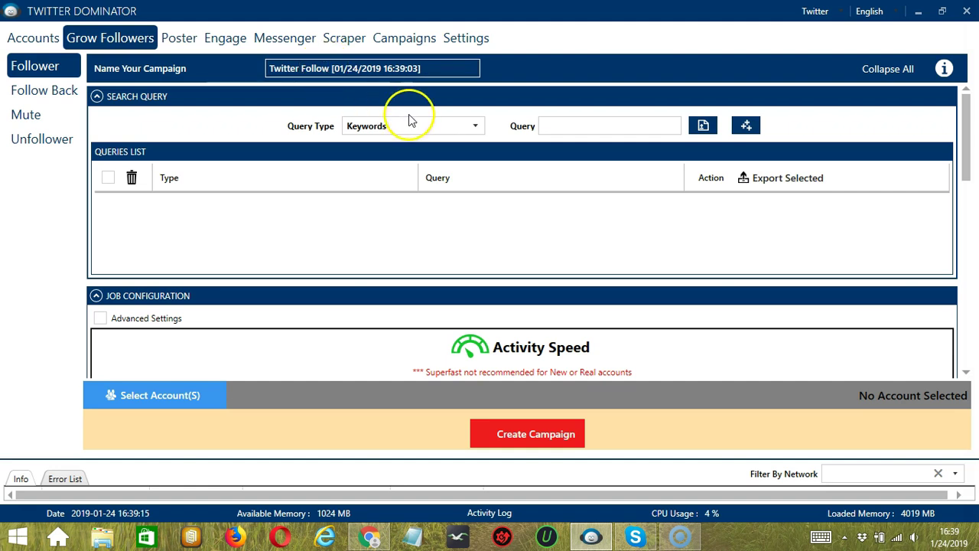
{"action": "left_click", "coordinate": [441, 127]}
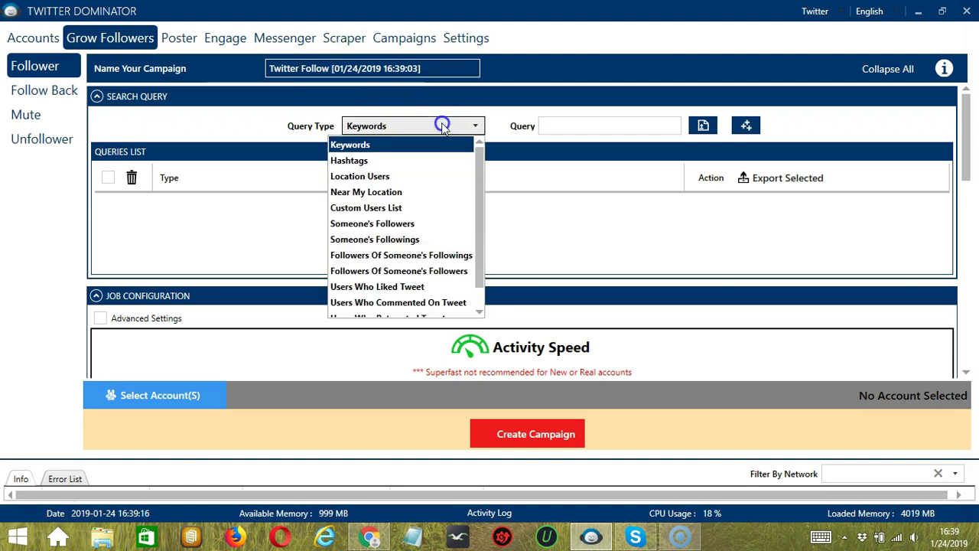
Add a Hashtags query '#dogs' to the campaign's queries list
{"action": "left_click", "coordinate": [376, 159]}
{"action": "left_click", "coordinate": [599, 127]}
{"action": "type", "text": "#d"}
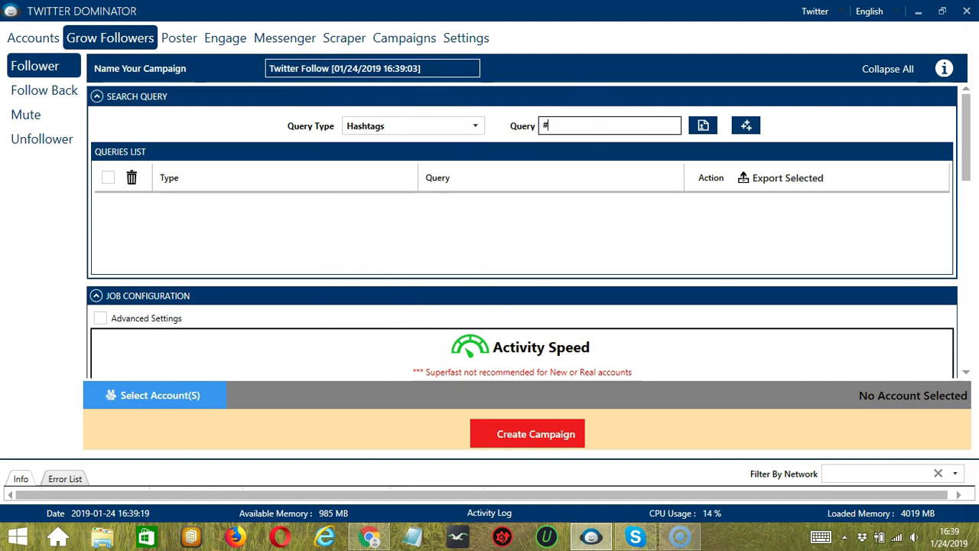
{"action": "type", "text": "s"}
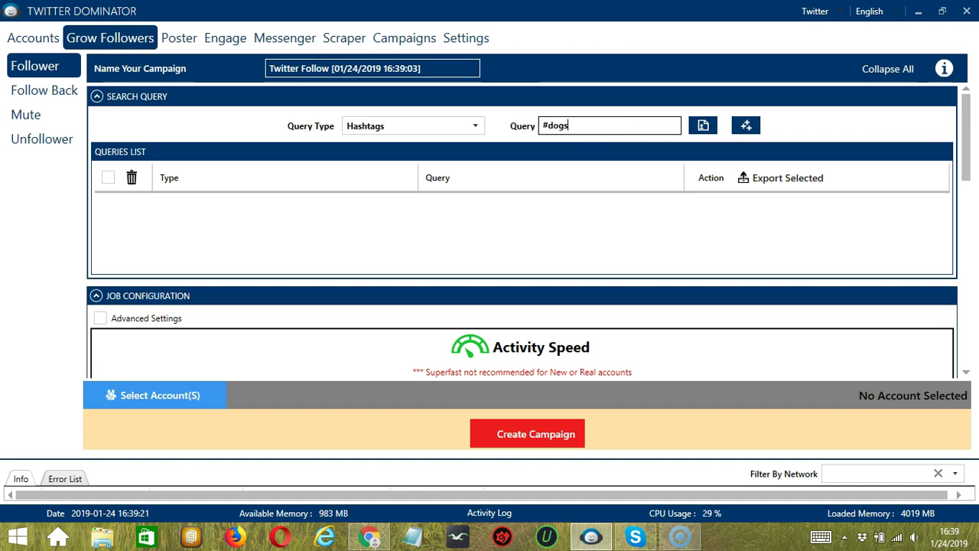
{"action": "left_click", "coordinate": [742, 126]}
{"action": "scroll", "coordinate": [405, 280], "scroll_direction": "down", "scroll_amount": 3}
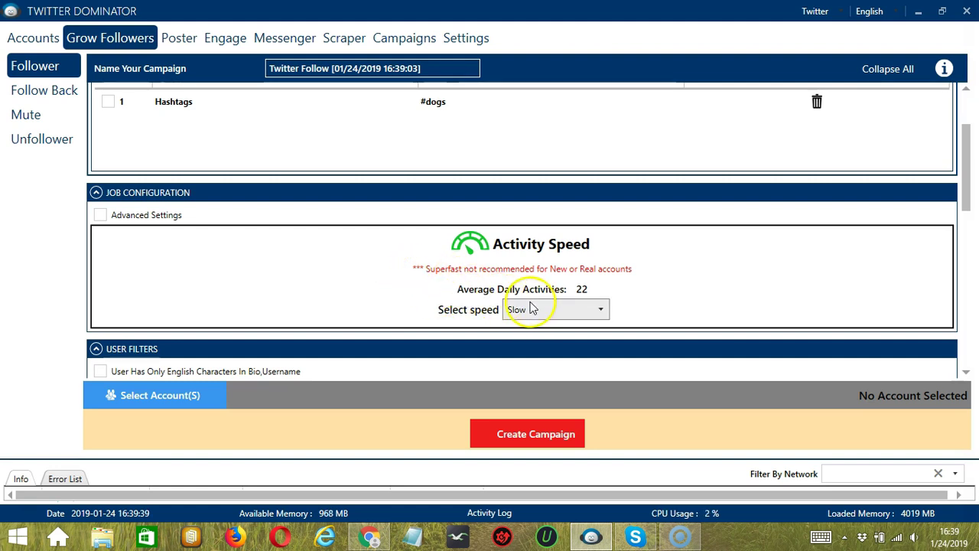
Turn on the English-characters, Skip Private Users and Profile Image filters
{"action": "scroll", "coordinate": [967, 374], "scroll_direction": "down", "scroll_amount": 7}
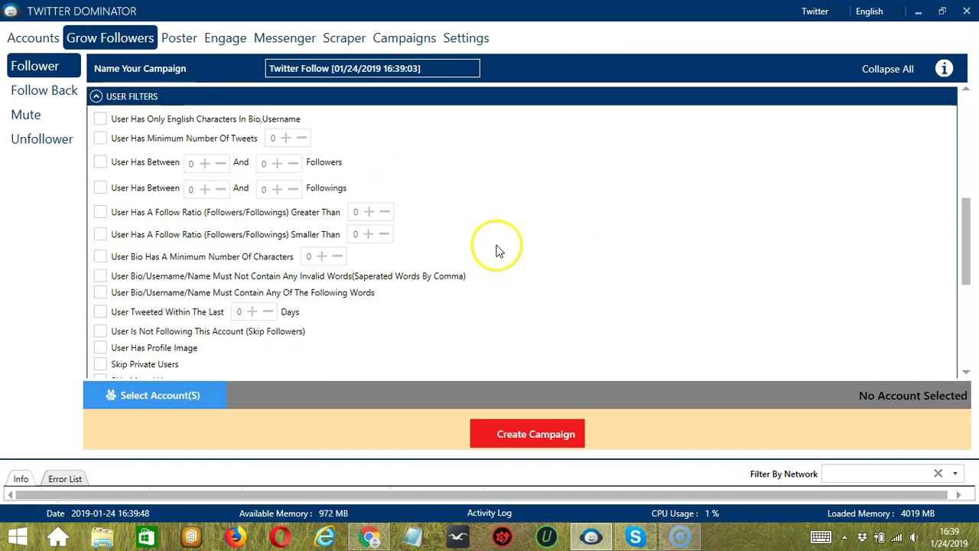
{"action": "left_click", "coordinate": [119, 124]}
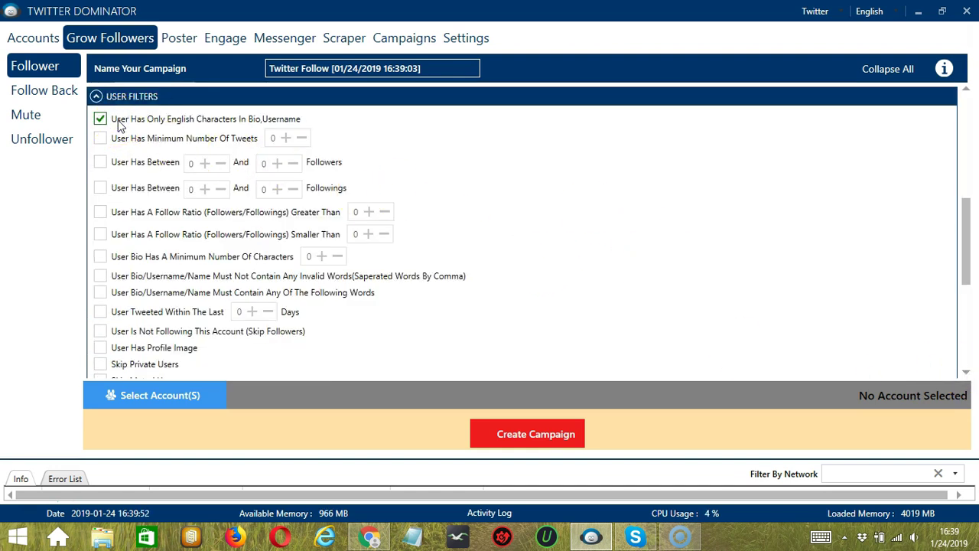
{"action": "left_click", "coordinate": [132, 368]}
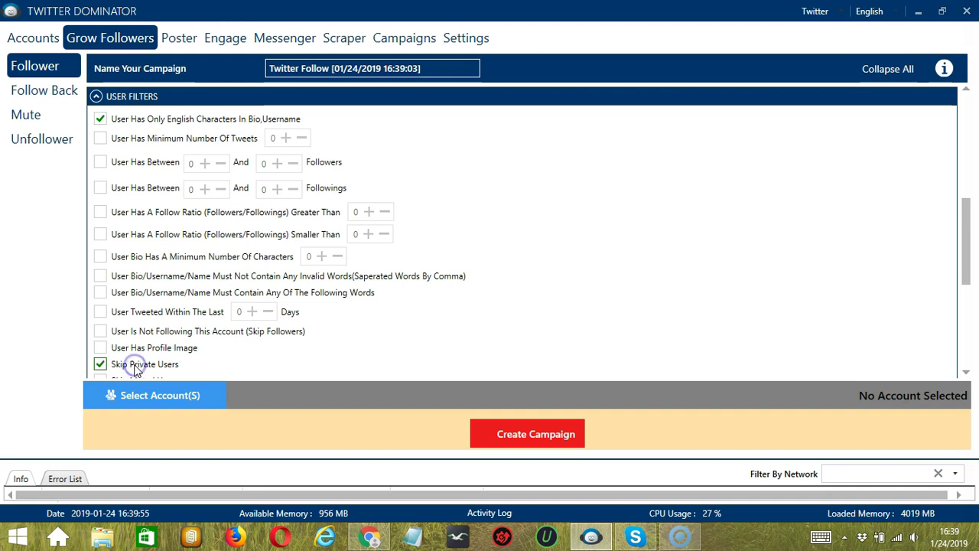
{"action": "left_click", "coordinate": [146, 350]}
{"action": "left_click", "coordinate": [965, 374]}
{"action": "left_click_drag", "start_coordinate": [966, 376], "coordinate": [966, 376]}
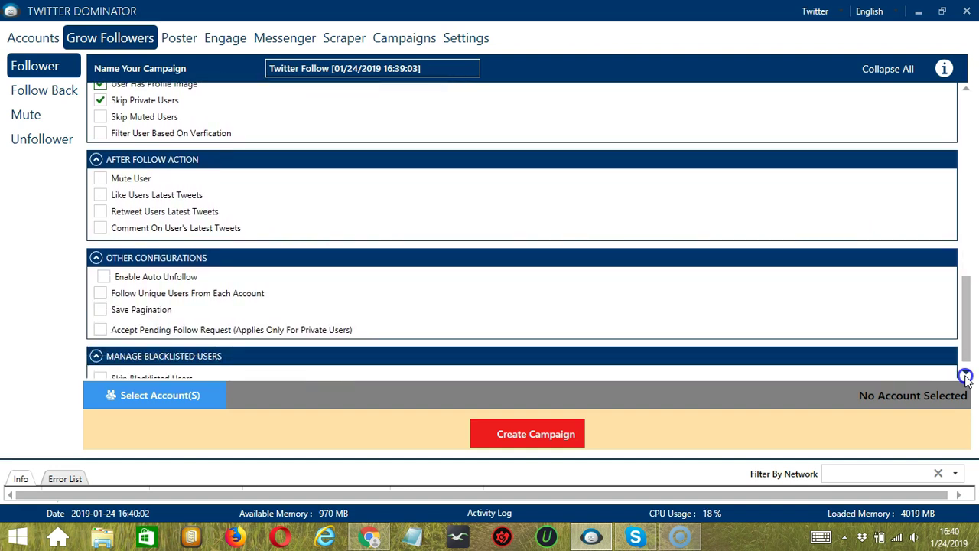
Like 1–5 of each followed user's latest tweets and skip blacklisted users
{"action": "left_click", "coordinate": [184, 195]}
{"action": "left_click", "coordinate": [188, 213]}
{"action": "left_click", "coordinate": [262, 214]}
{"action": "double_click", "coordinate": [262, 214]}
{"action": "left_click", "coordinate": [264, 214]}
{"action": "left_click", "coordinate": [264, 215]}
{"action": "left_click", "coordinate": [966, 372]}
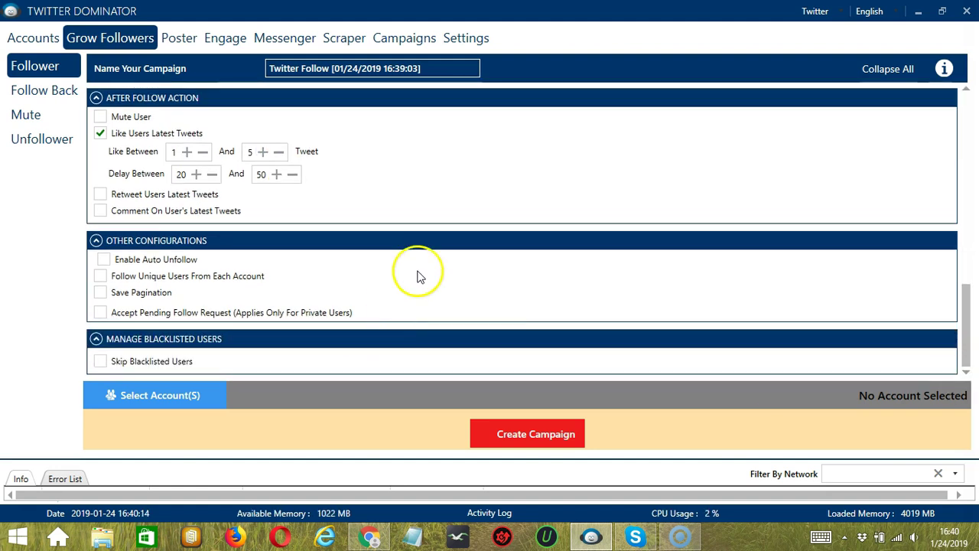
{"action": "left_click", "coordinate": [100, 362]}
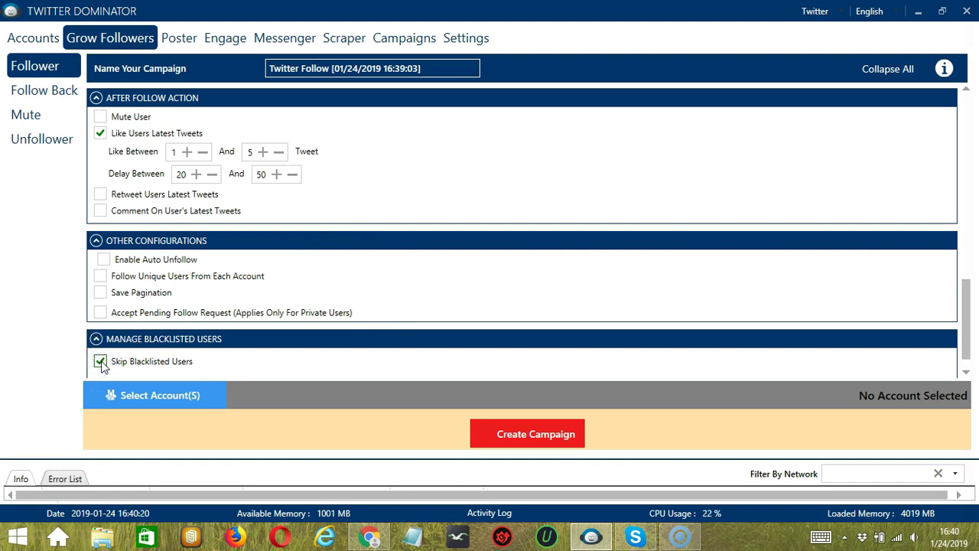
Assign the account to the follow campaign via Select Account(S)
{"action": "left_click", "coordinate": [218, 396]}
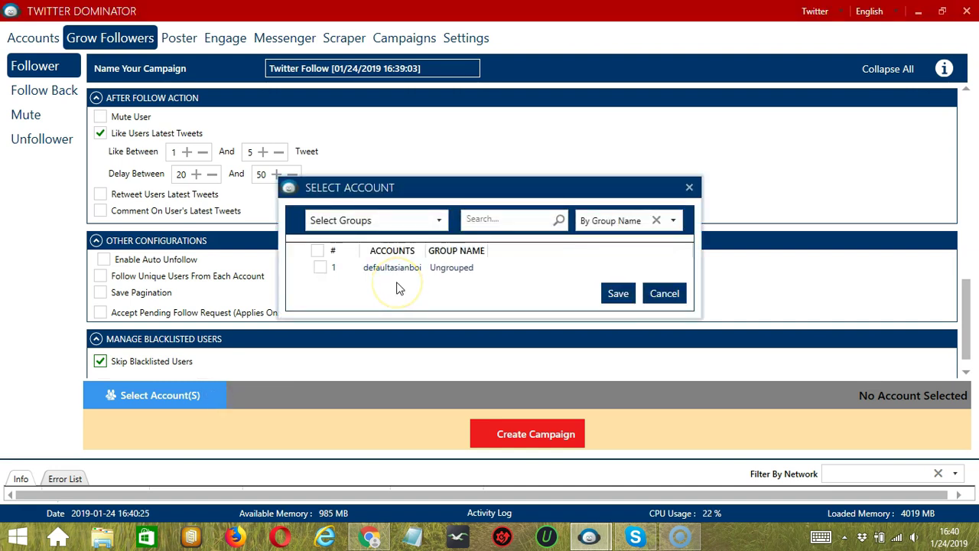
{"action": "left_click", "coordinate": [393, 287]}
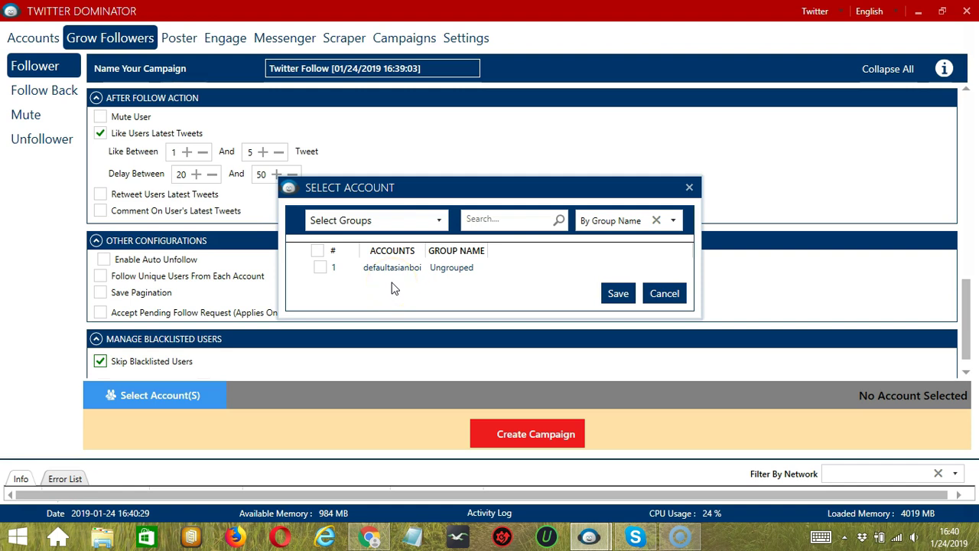
{"action": "left_click", "coordinate": [319, 269]}
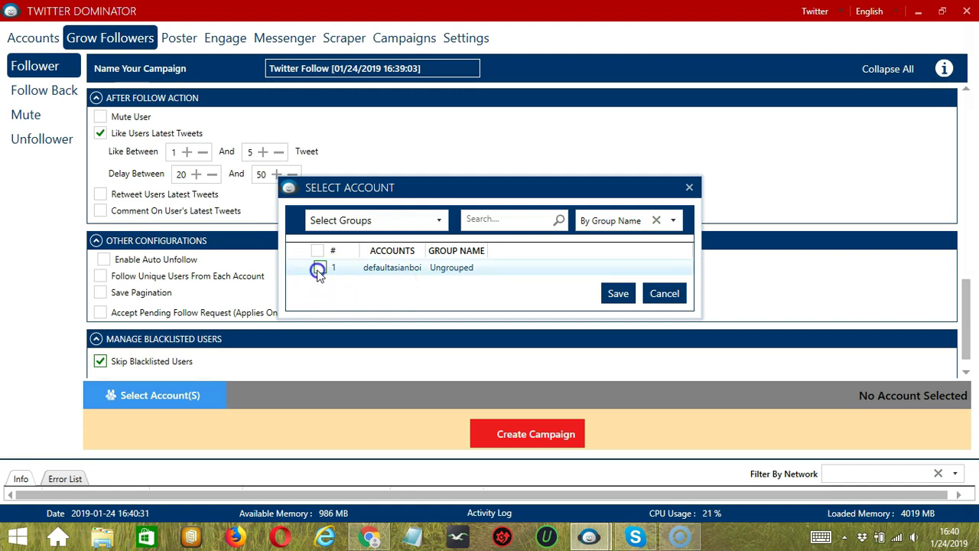
{"action": "left_click", "coordinate": [619, 293]}
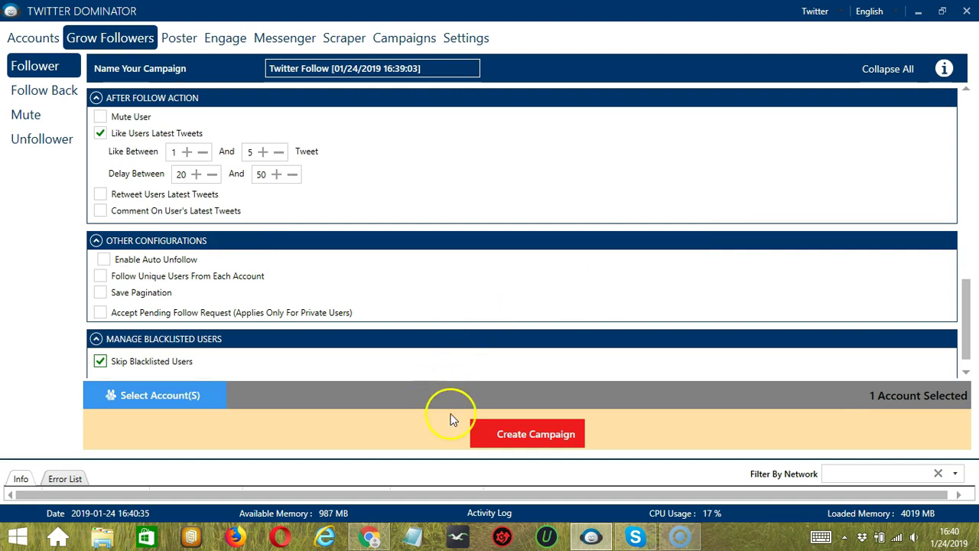
Create the campaign, confirming the account's existing Follow settings get overridden
{"action": "left_click", "coordinate": [483, 434]}
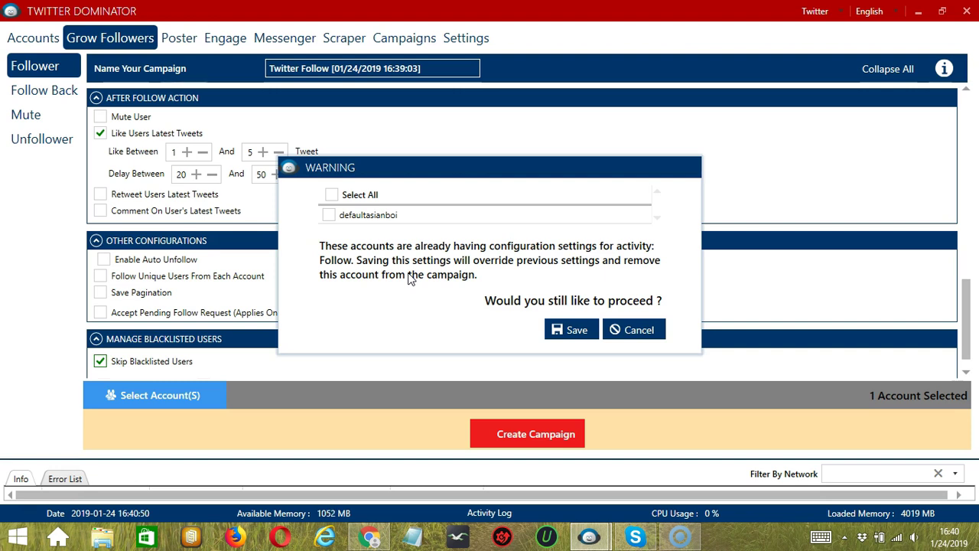
{"action": "left_click", "coordinate": [329, 216]}
{"action": "left_click", "coordinate": [569, 328]}
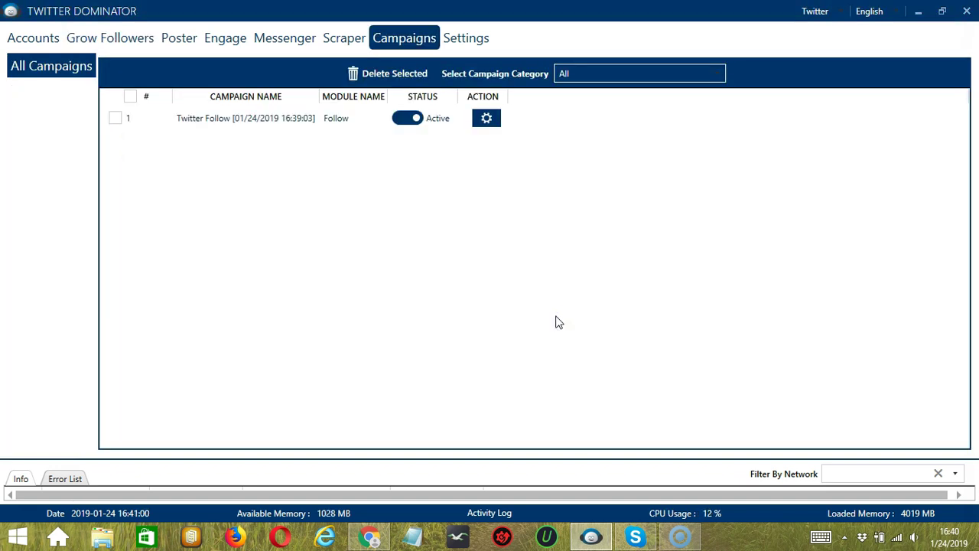
Set the 'Twitter Follow [01/24/2019 16:39:03]' campaign's status to Paused, leaving its options unchanged
{"action": "left_click_drag", "start_coordinate": [375, 243], "coordinate": [304, 218]}
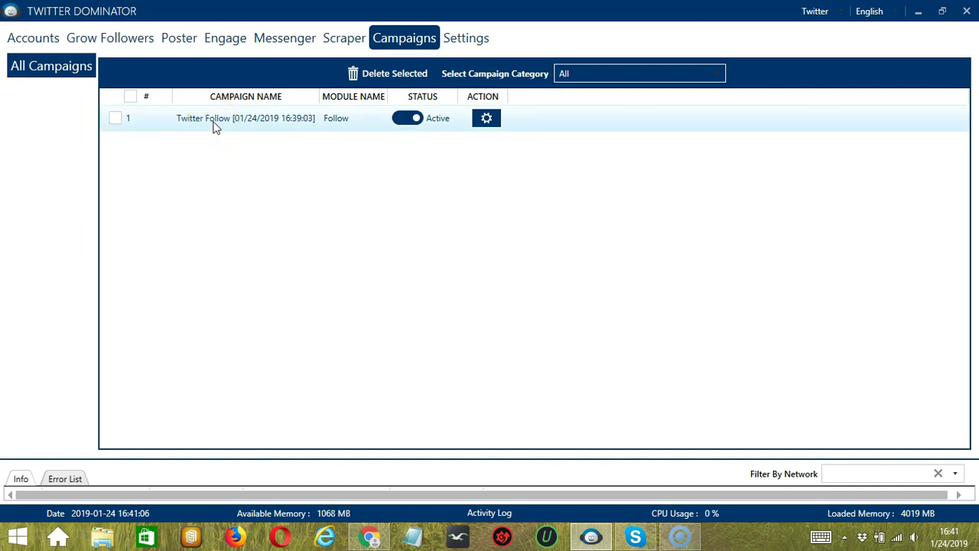
{"action": "left_click", "coordinate": [408, 119]}
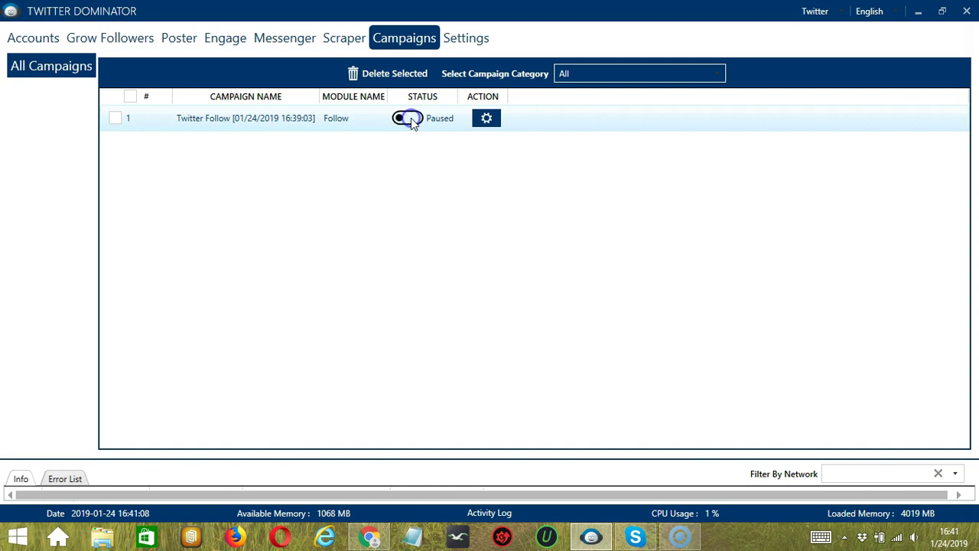
{"action": "left_click", "coordinate": [485, 123]}
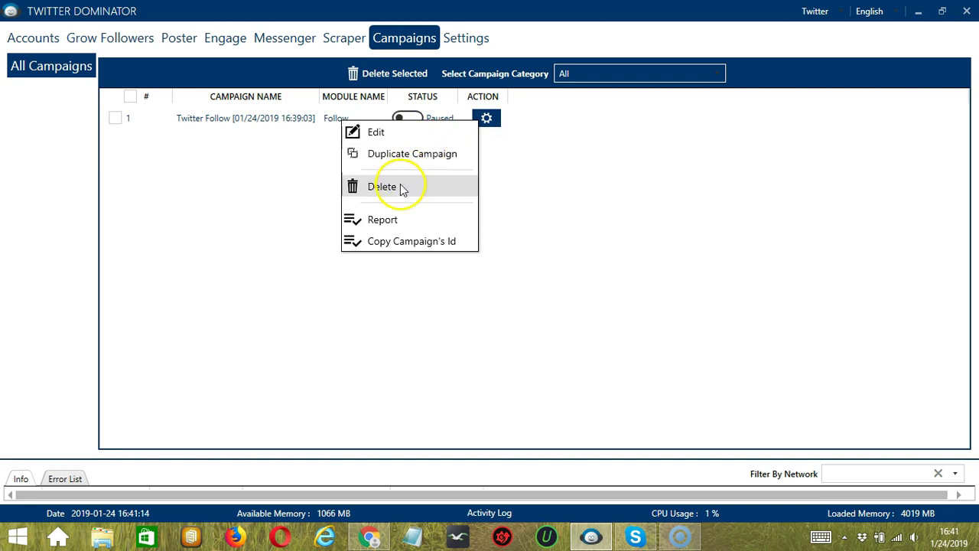
{"action": "left_click", "coordinate": [542, 180]}
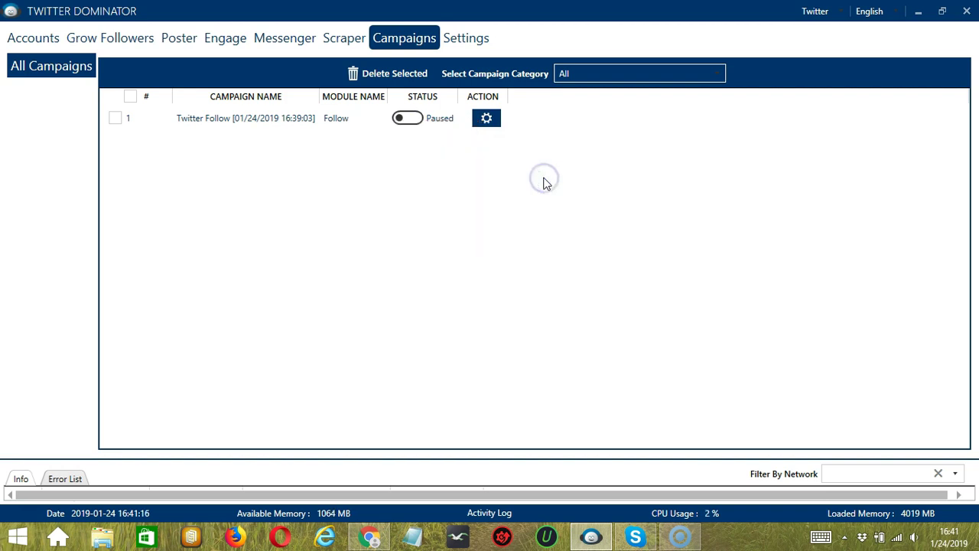